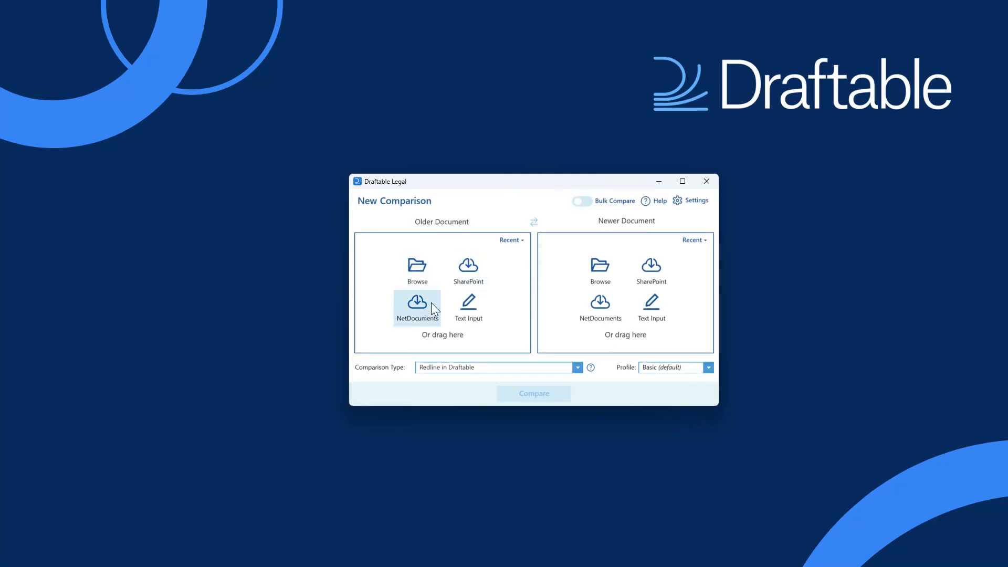
# - Try NetDocuments browsing and the text input "Enter" as sources for the older document, and clear that slot
pyautogui.click(431, 303)
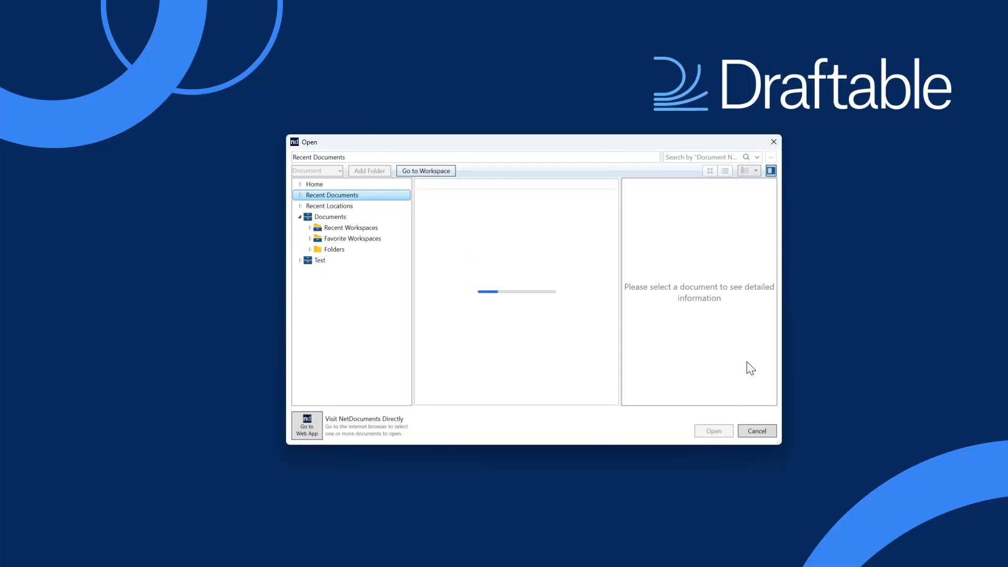
pyautogui.click(771, 430)
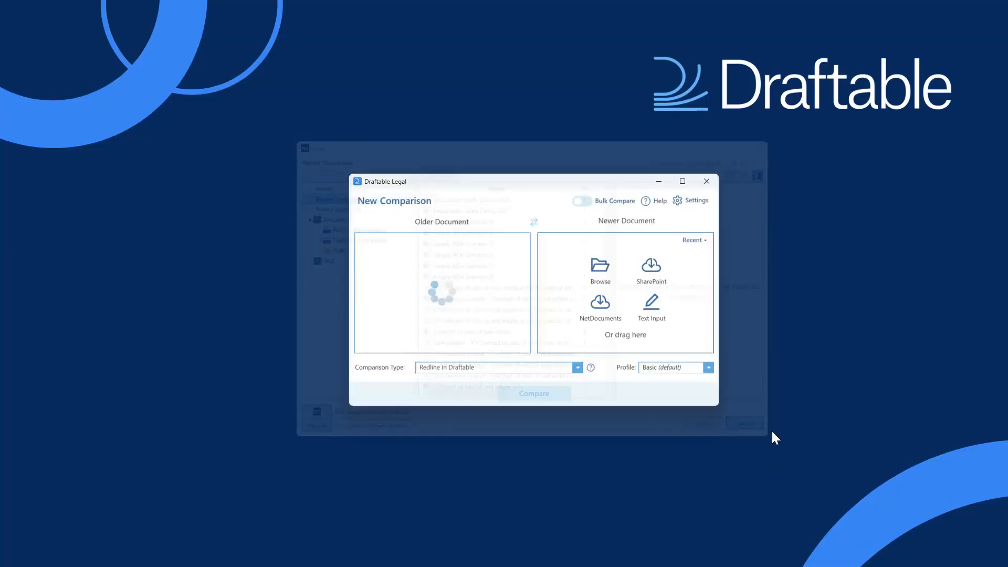
pyautogui.click(461, 308)
pyautogui.write('Enter')
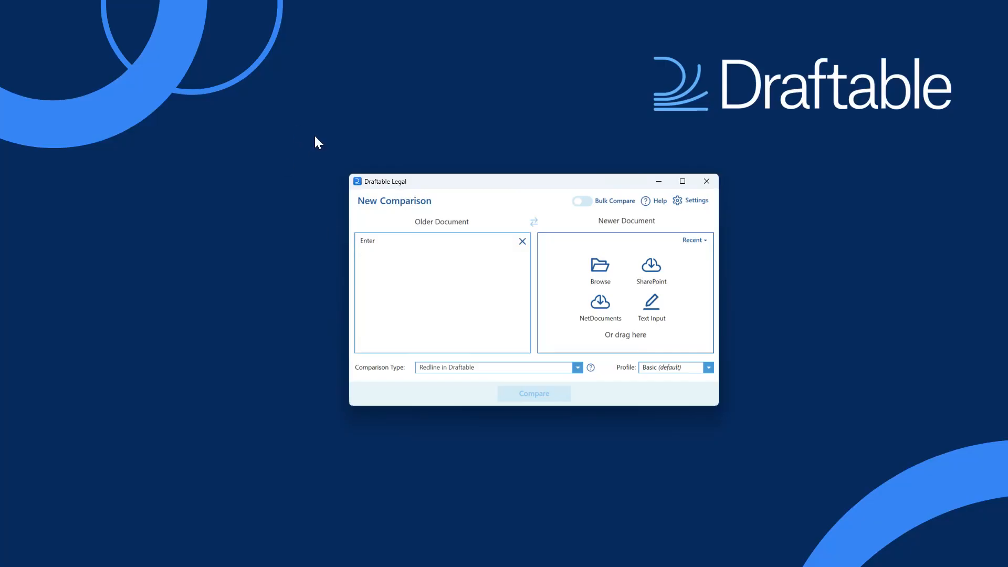
pyautogui.click(522, 242)
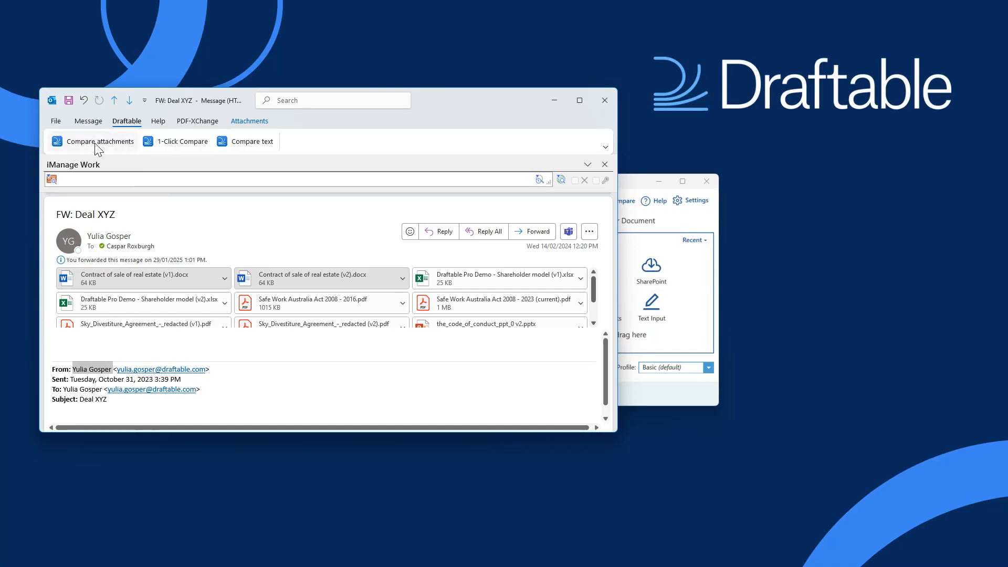
# - Load the Contract of sale of real estate v1 and v2 email attachments into the comparison and clear both slots
pyautogui.keyDown('ctrl'); pyautogui.click(315, 279); pyautogui.keyUp('ctrl')
pyautogui.moveTo(315, 278); pyautogui.dragTo(645, 294)
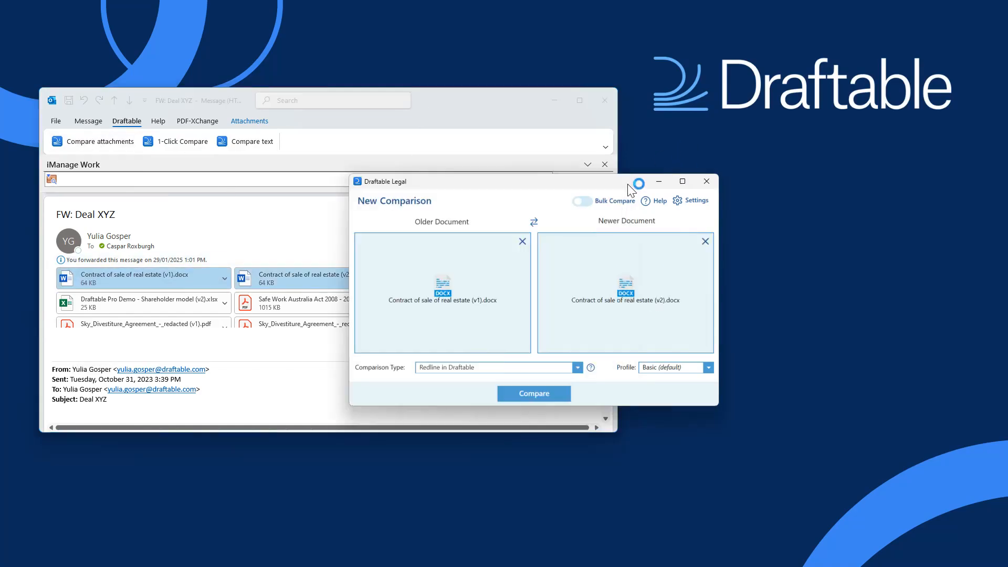
pyautogui.click(705, 241)
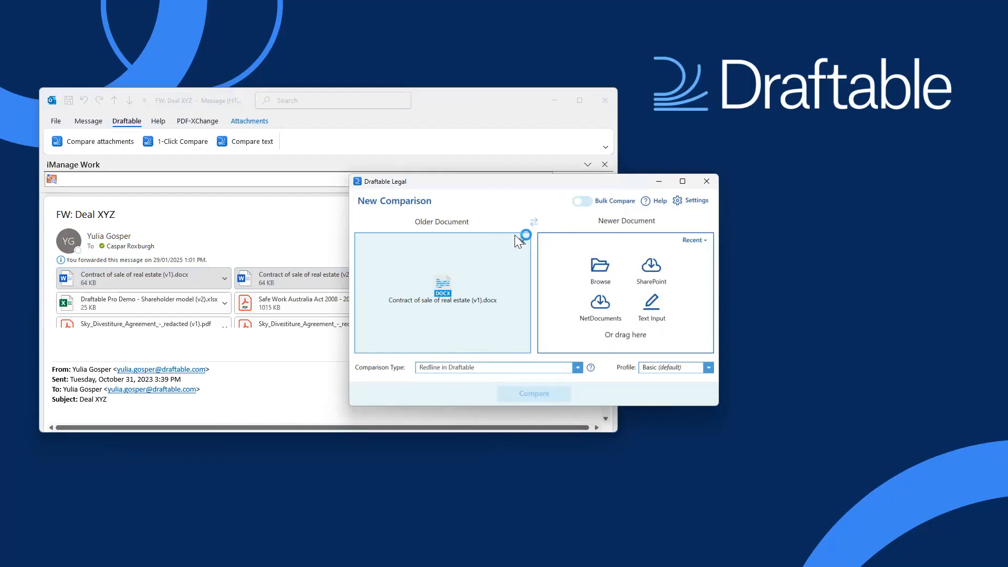
pyautogui.click(522, 241)
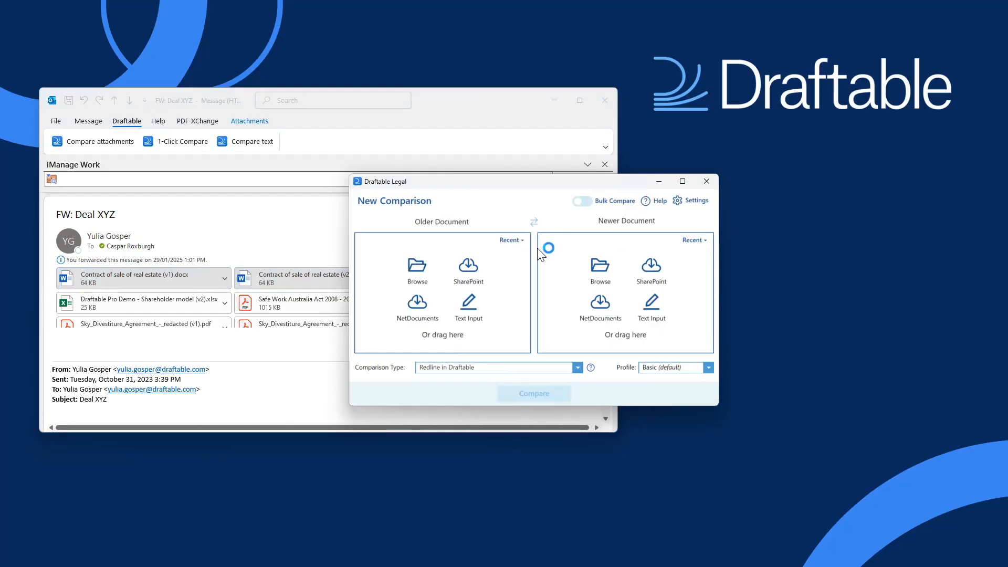
pyautogui.click(471, 96)
pyautogui.rightClick(184, 275)
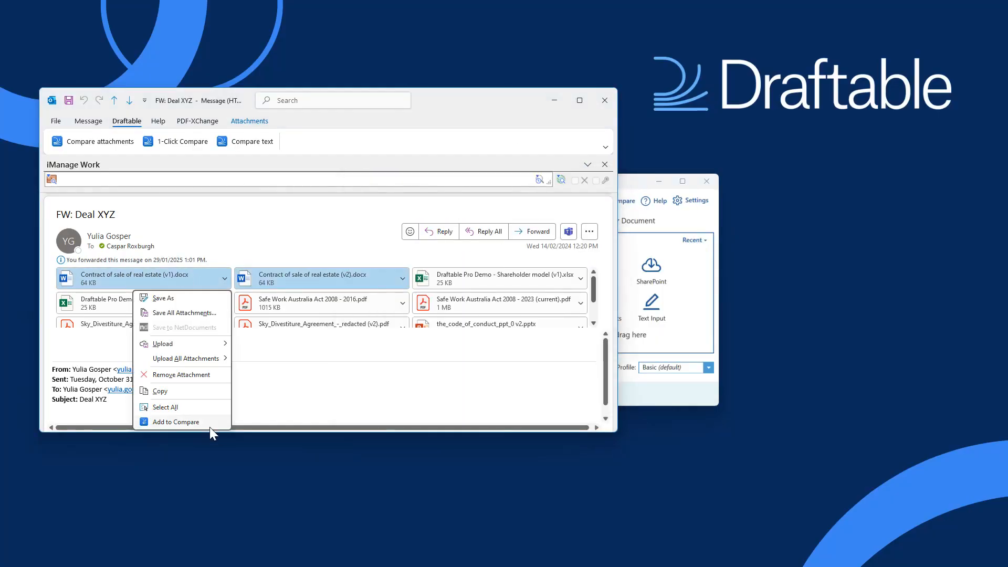
pyautogui.click(370, 374)
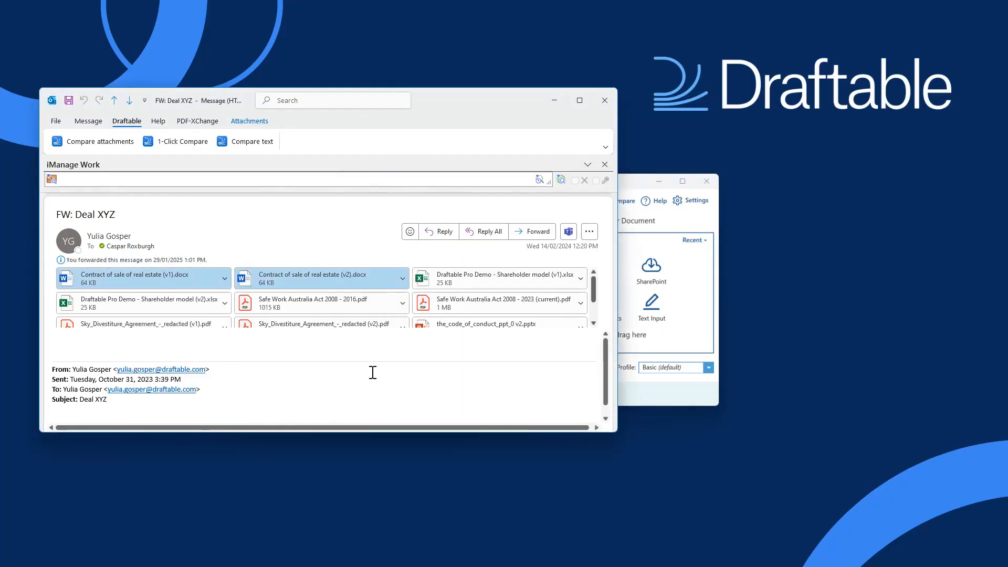
# - Use Compare attachments on the two selected contract attachments in the email and clear both document slots
pyautogui.click(96, 146)
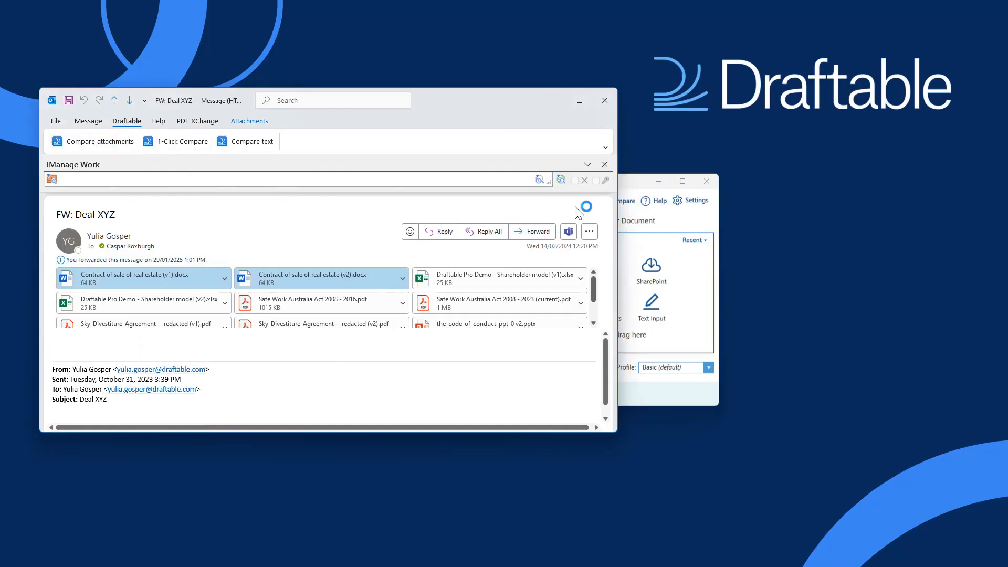
pyautogui.click(706, 241)
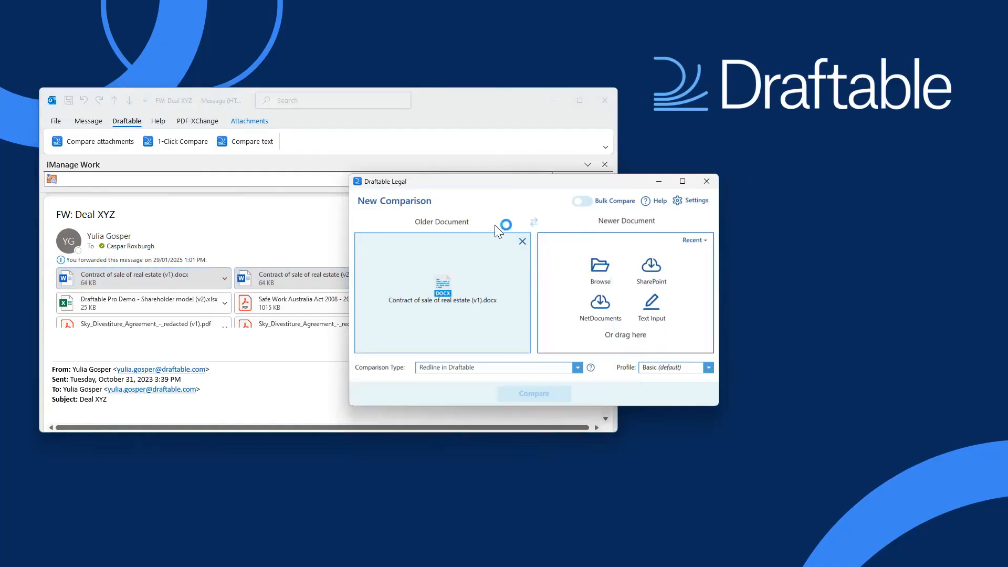
pyautogui.click(522, 240)
# - Bring the sender's name from the email body into the comparison as newer text and clear it
pyautogui.click(497, 100)
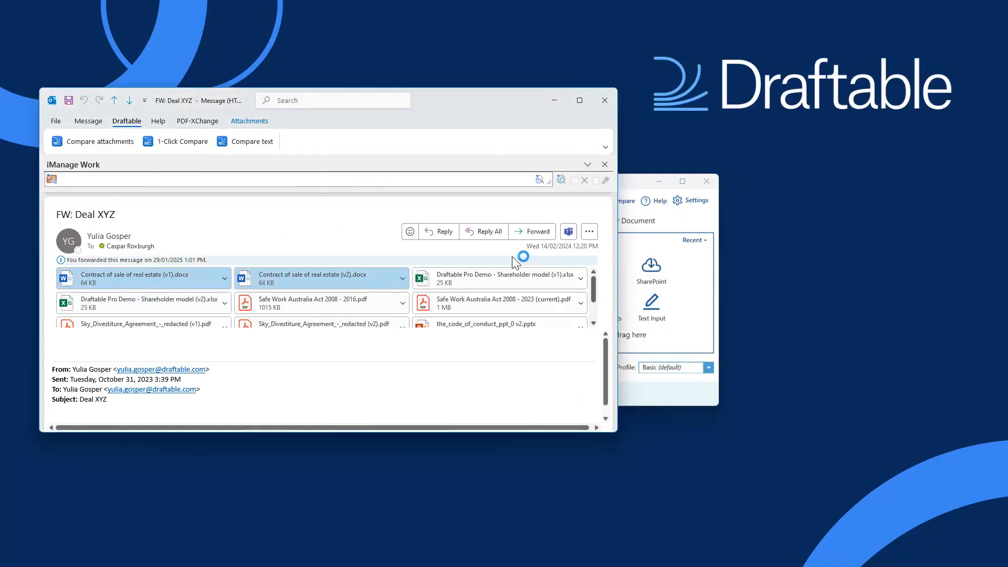
pyautogui.click(476, 359)
pyautogui.moveTo(72, 369); pyautogui.dragTo(654, 272)
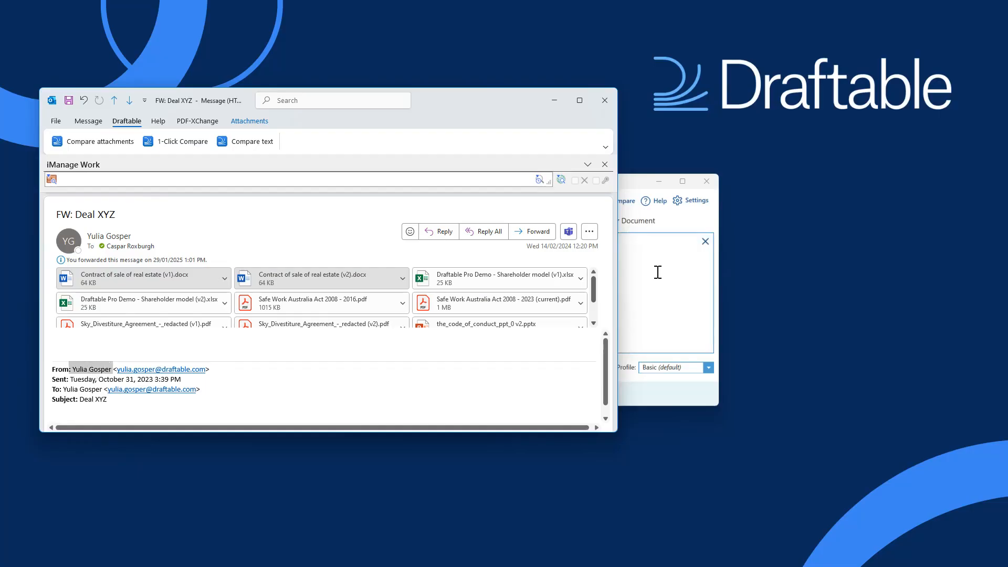
pyautogui.click(652, 262)
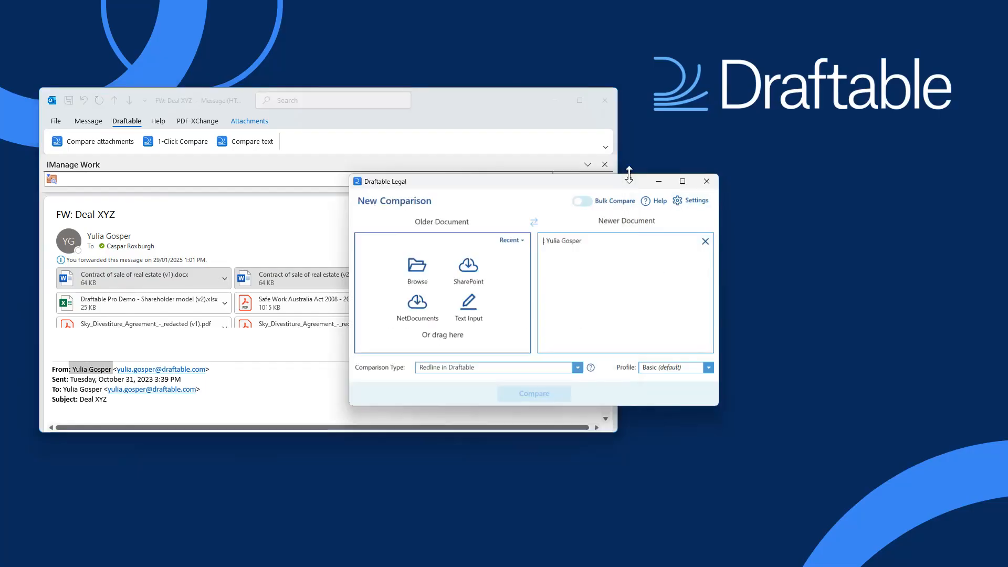
pyautogui.click(704, 241)
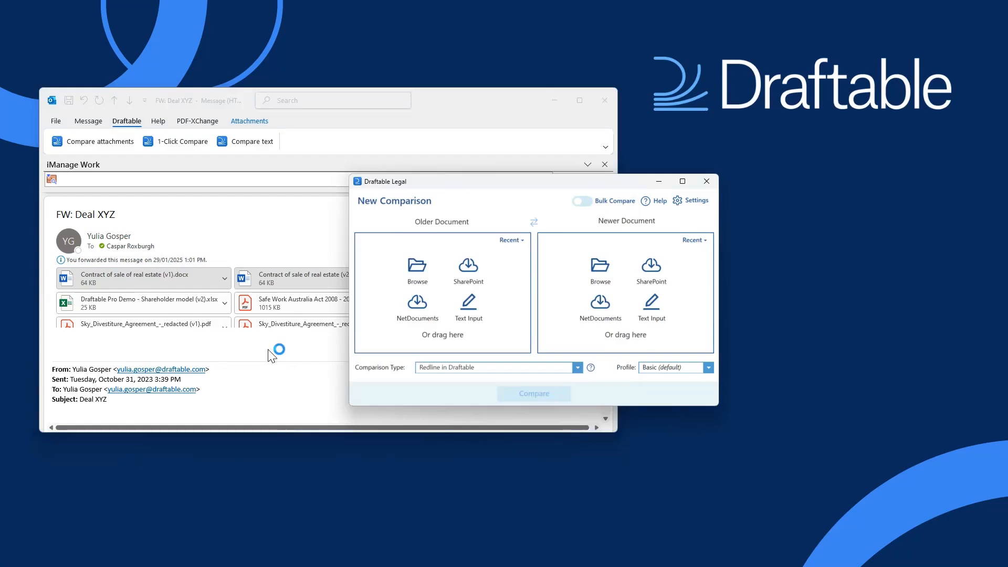
# - Add the sender's surname from the email body to the comparison and minimize the email message
pyautogui.click(108, 370)
pyautogui.doubleClick(105, 370)
pyautogui.rightClick(103, 371)
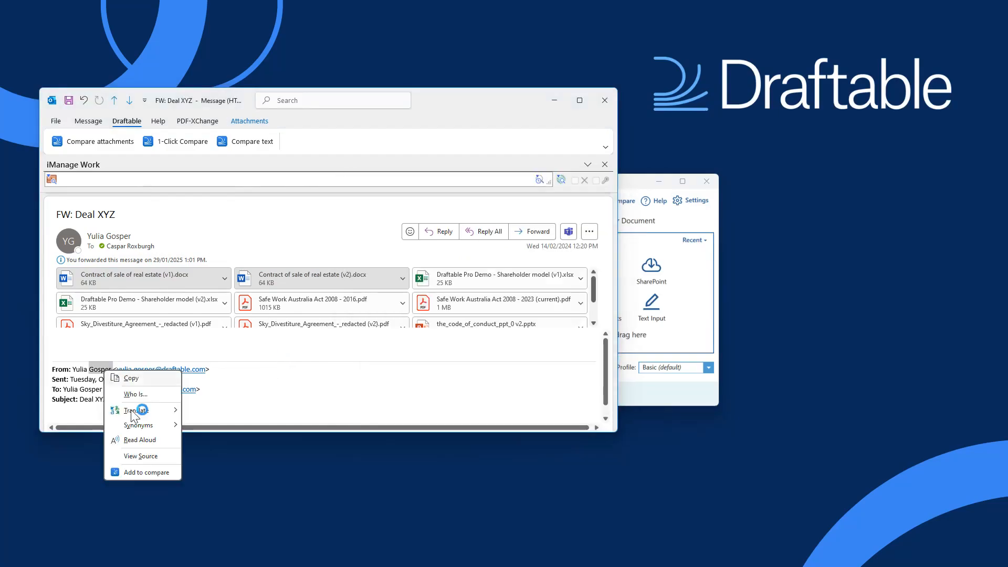
pyautogui.click(158, 471)
pyautogui.click(554, 99)
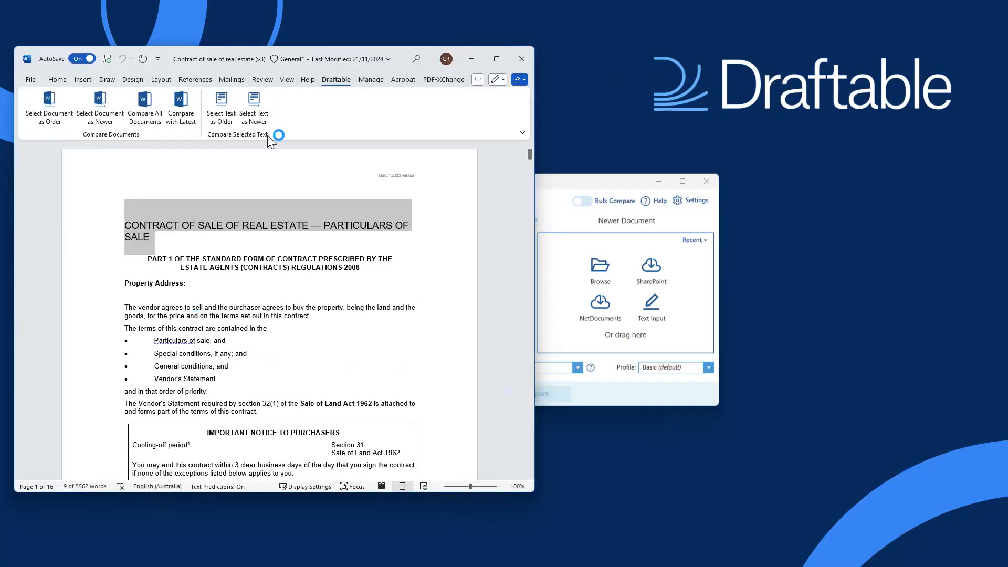
# - Set the Word document Contract of sale of real estate (v3) as the older document
pyautogui.click(212, 90)
pyautogui.click(405, 201)
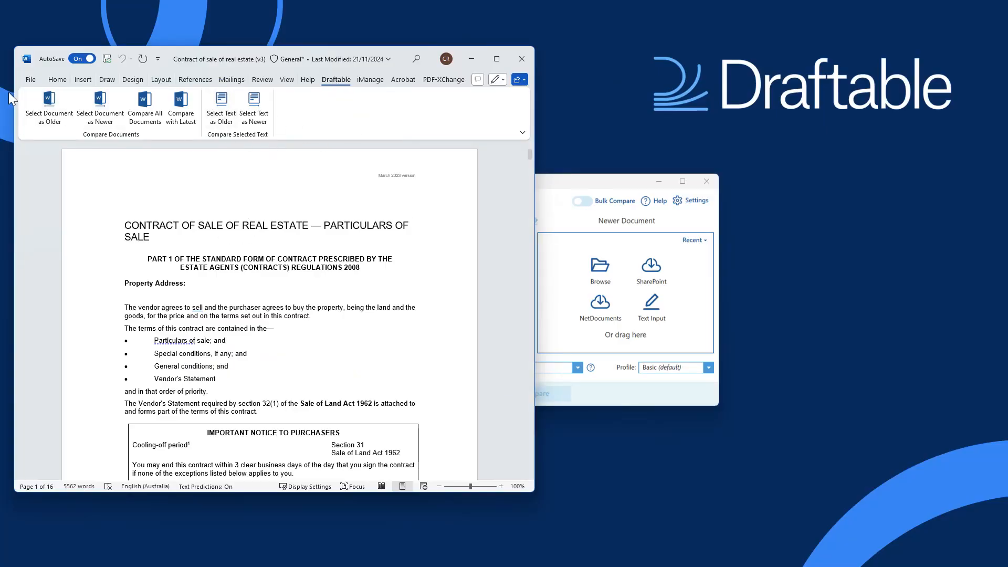
pyautogui.click(62, 109)
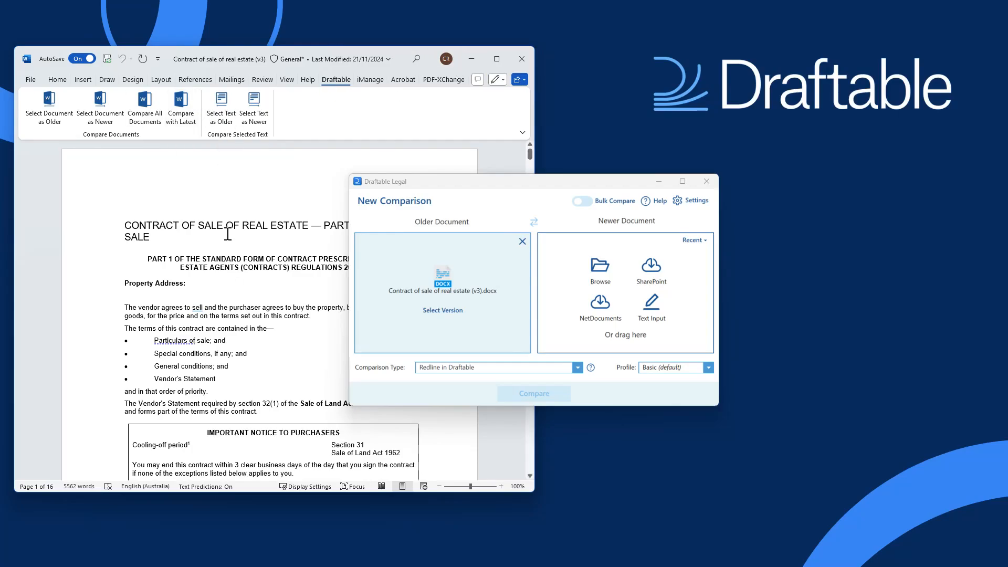
# - Try to send the contract's title text to the comparison, minimize the Word document and clear the older document slot
pyautogui.moveTo(231, 234); pyautogui.dragTo(479, 269)
pyautogui.click(196, 218)
pyautogui.rightClick(196, 217)
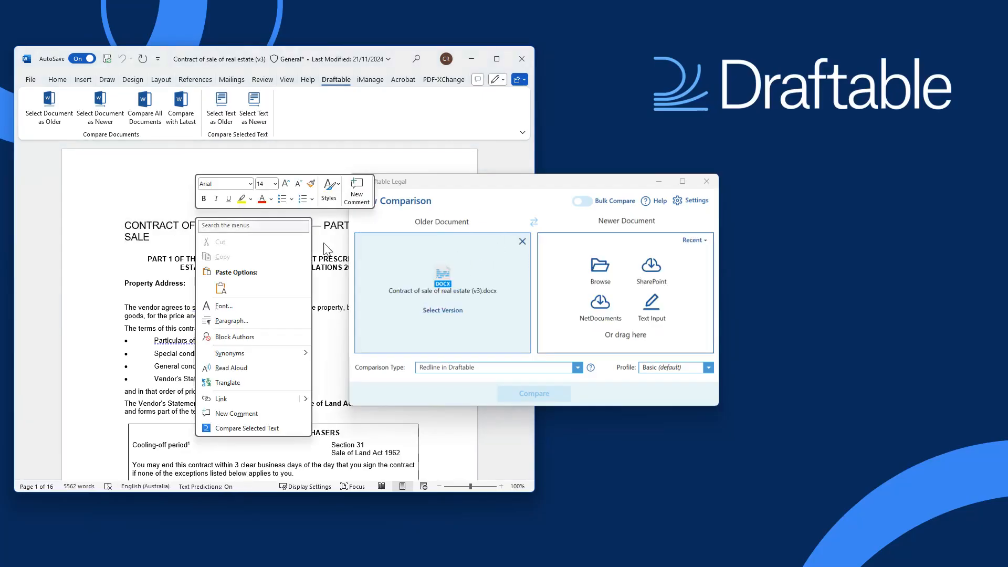
pyautogui.click(468, 60)
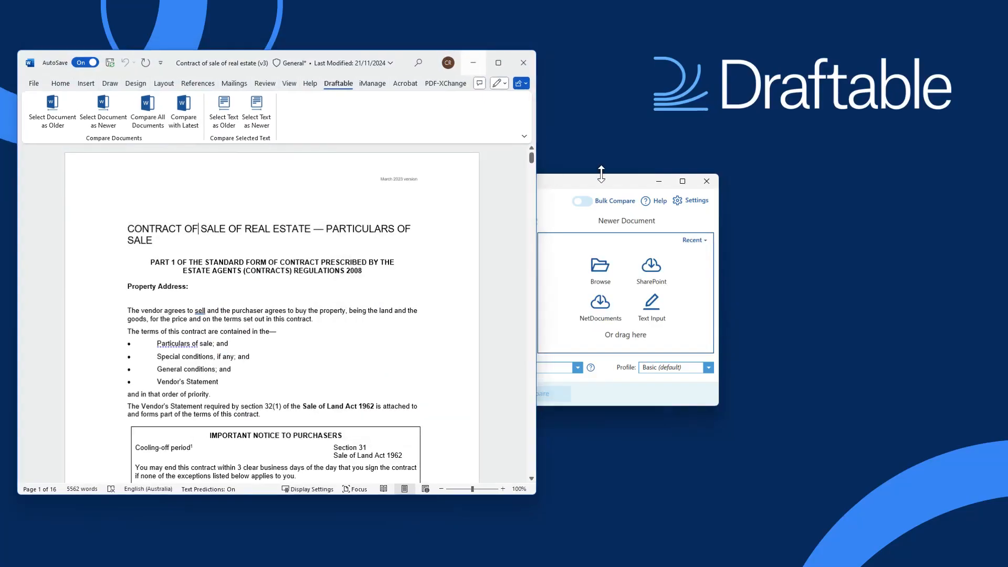
pyautogui.click(522, 242)
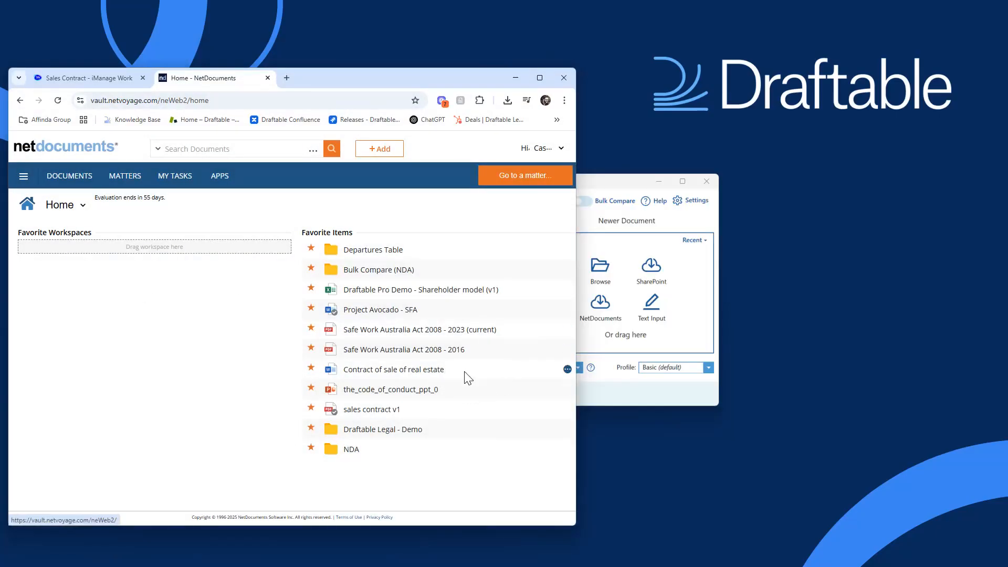
# - Send Contract of sale of real estate from the NetDocuments favorites to Draftable Compare Versions
pyautogui.click(567, 389)
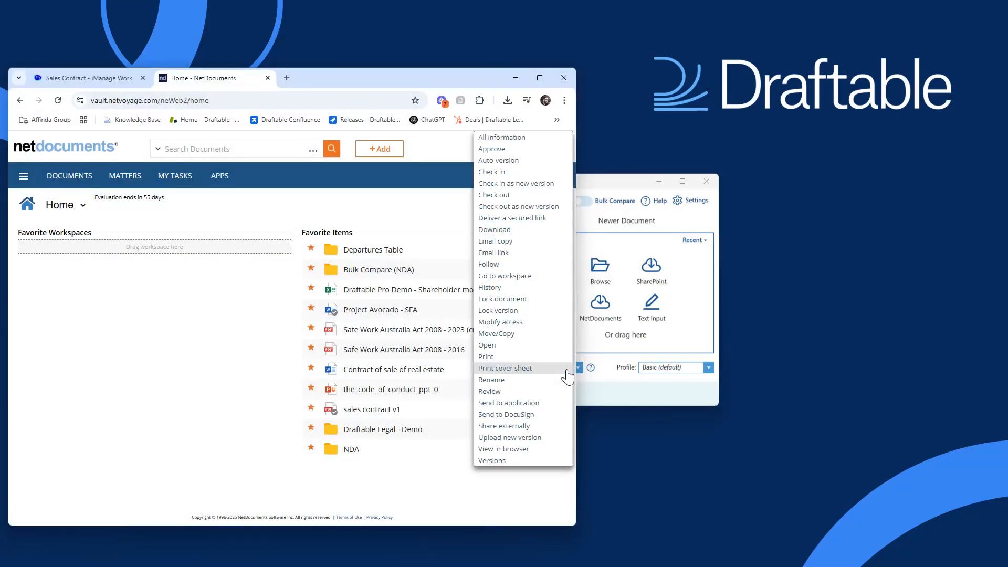
pyautogui.click(534, 403)
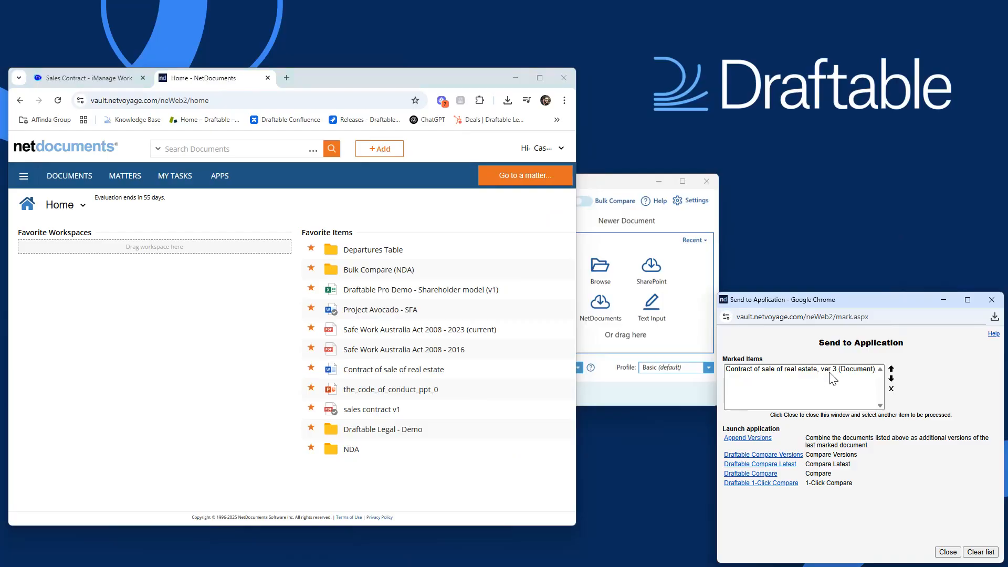
pyautogui.click(829, 371)
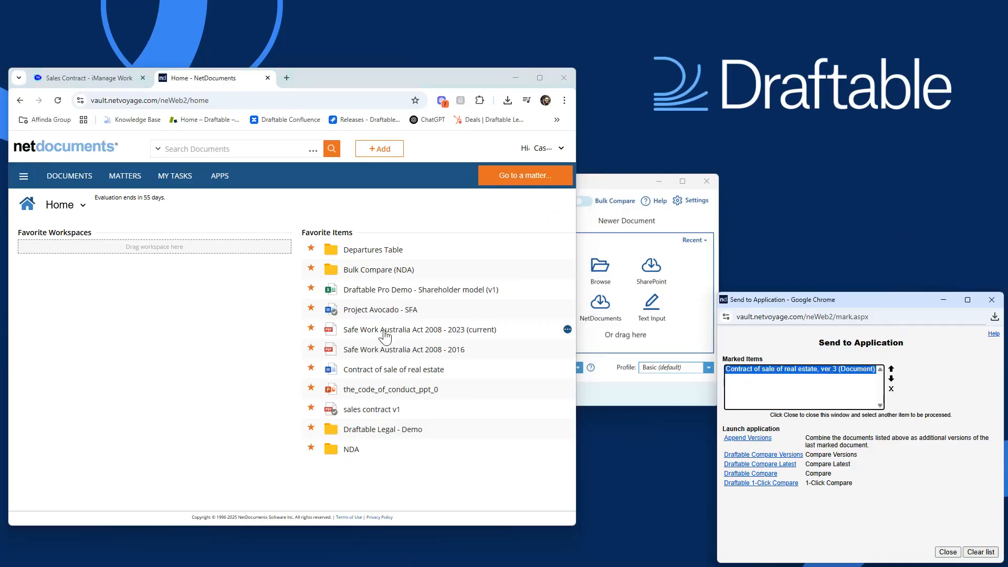
pyautogui.click(784, 455)
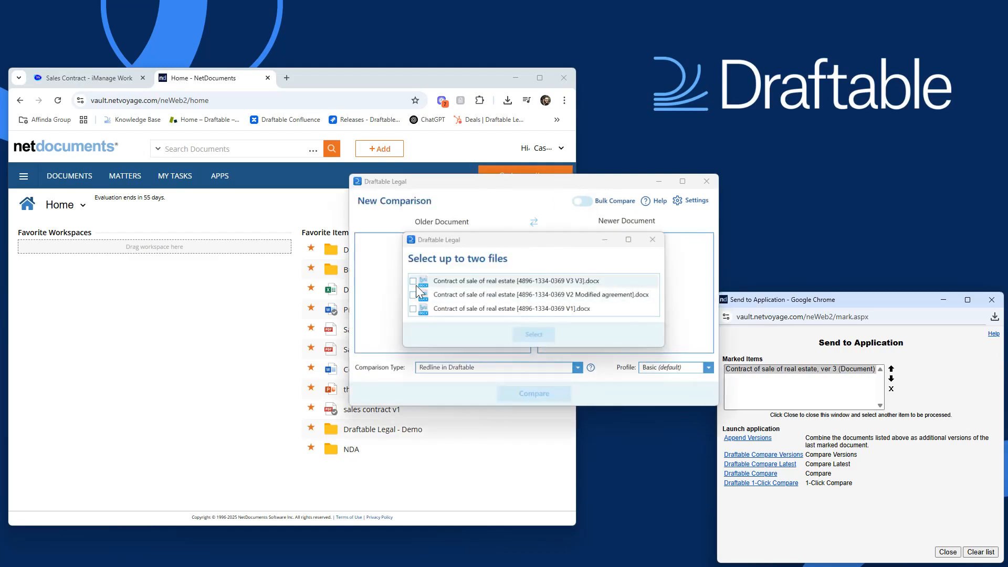
# - Choose V1 of the contract as the older file and V3 as the newer file for the comparison
pyautogui.click(413, 282)
pyautogui.click(413, 308)
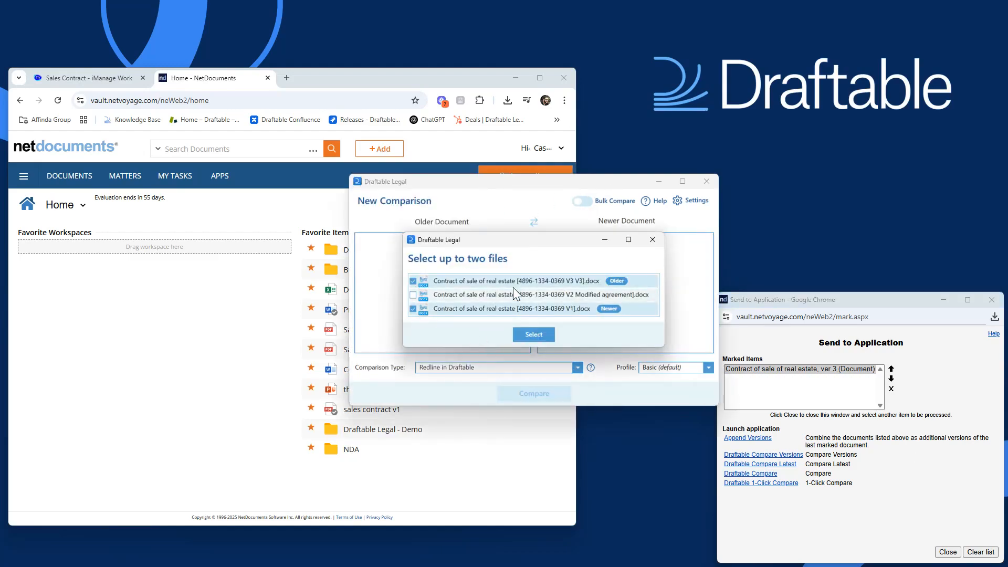
pyautogui.click(413, 281)
pyautogui.click(411, 308)
pyautogui.click(411, 308)
pyautogui.click(413, 281)
pyautogui.click(533, 334)
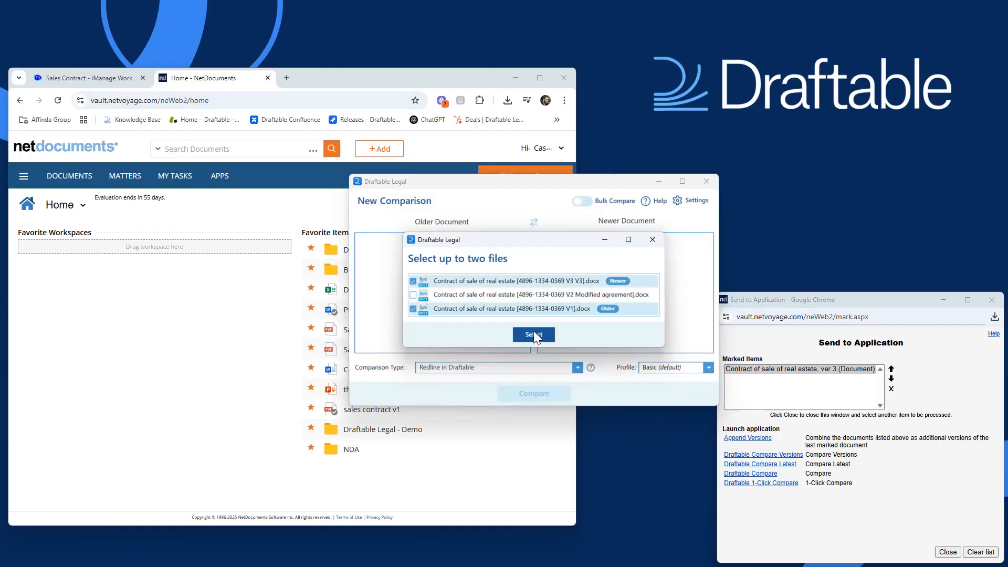
# - Review the version choices for the older contract and the available comparison types, keeping Redline in Draftable
pyautogui.click(443, 311)
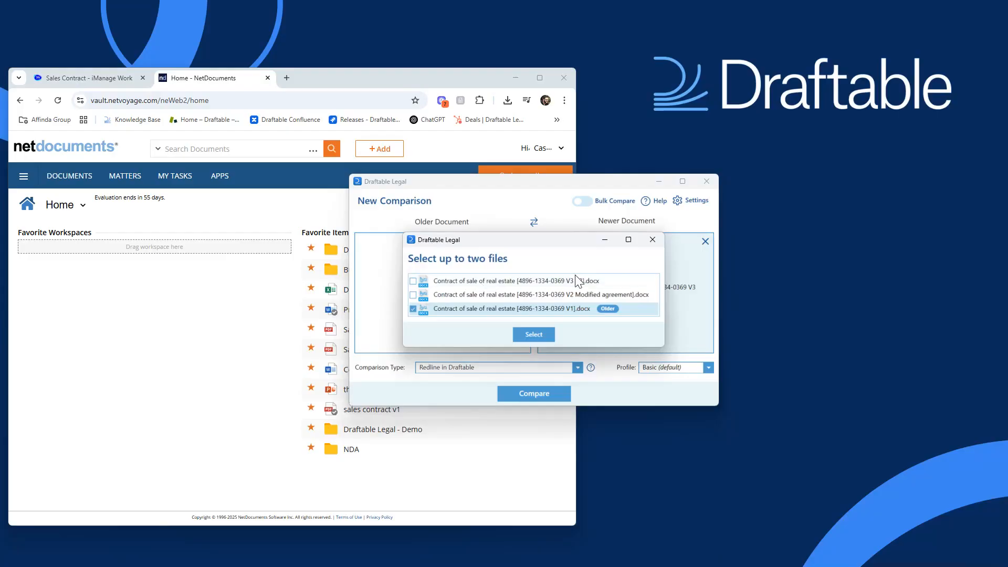
pyautogui.click(653, 240)
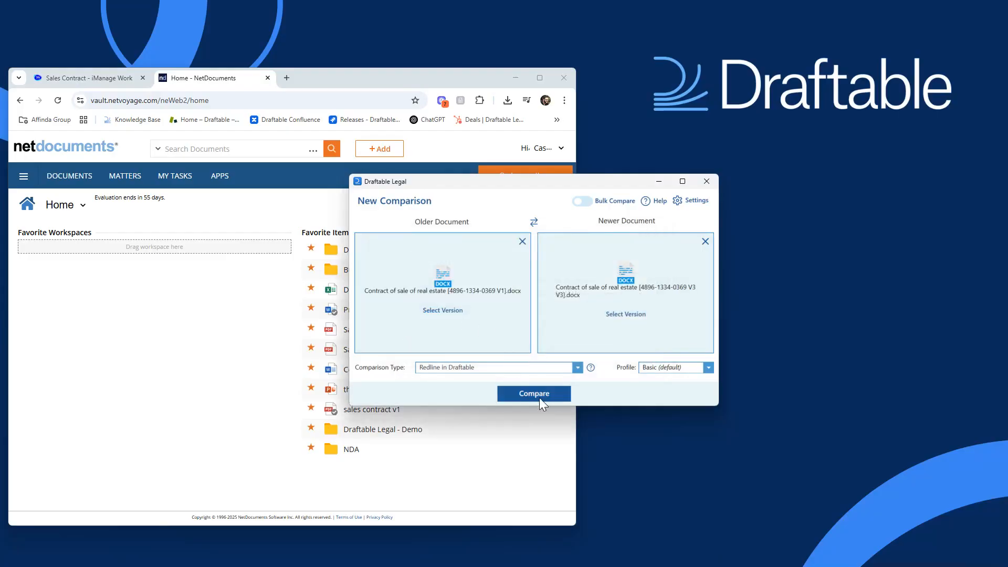
pyautogui.click(577, 367)
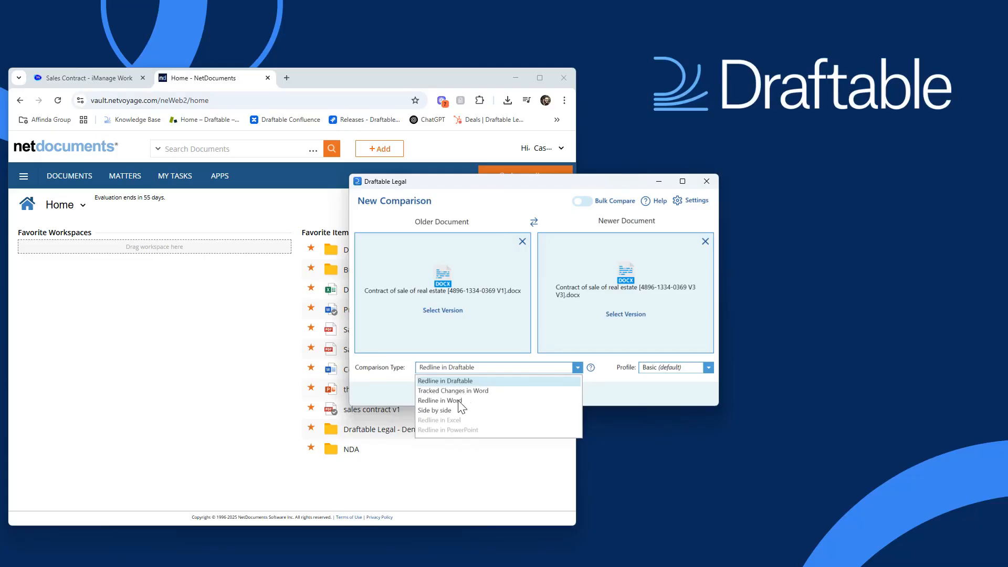
pyautogui.click(607, 387)
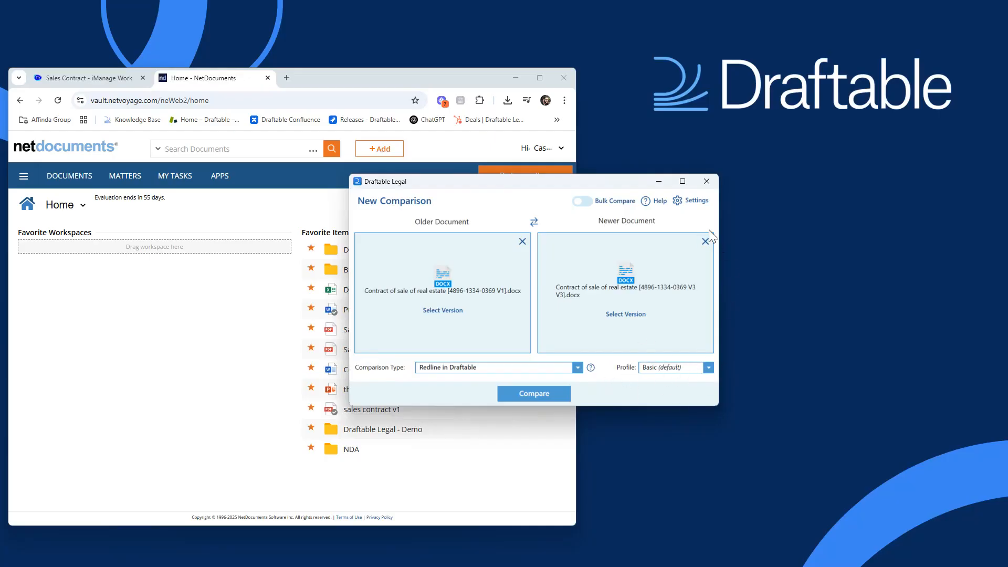
# - Review the Redline settings of the Basic profile, including the Word comparison options, and close the settings
pyautogui.click(694, 196)
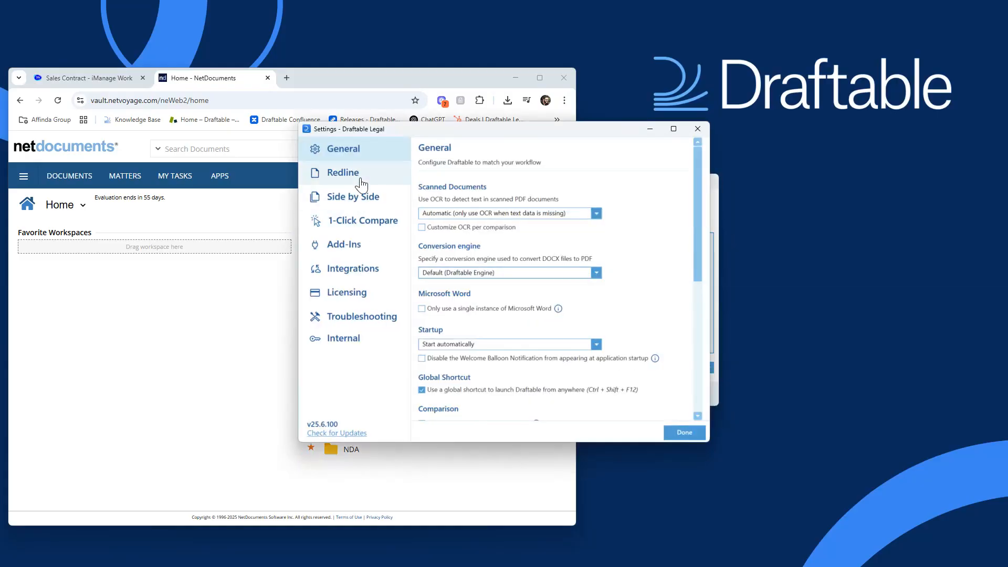
pyautogui.click(361, 184)
pyautogui.scroll(-1, 636, 286)
pyautogui.scroll(-10, 637, 286)
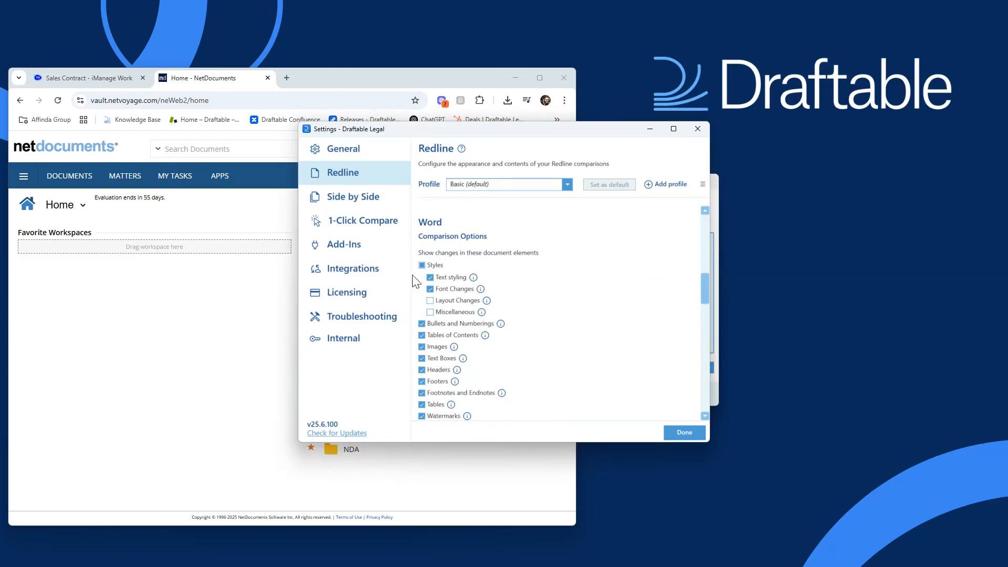
pyautogui.click(696, 431)
# - Run the Redline in Draftable comparison of contract versions V1 and V3
pyautogui.click(553, 393)
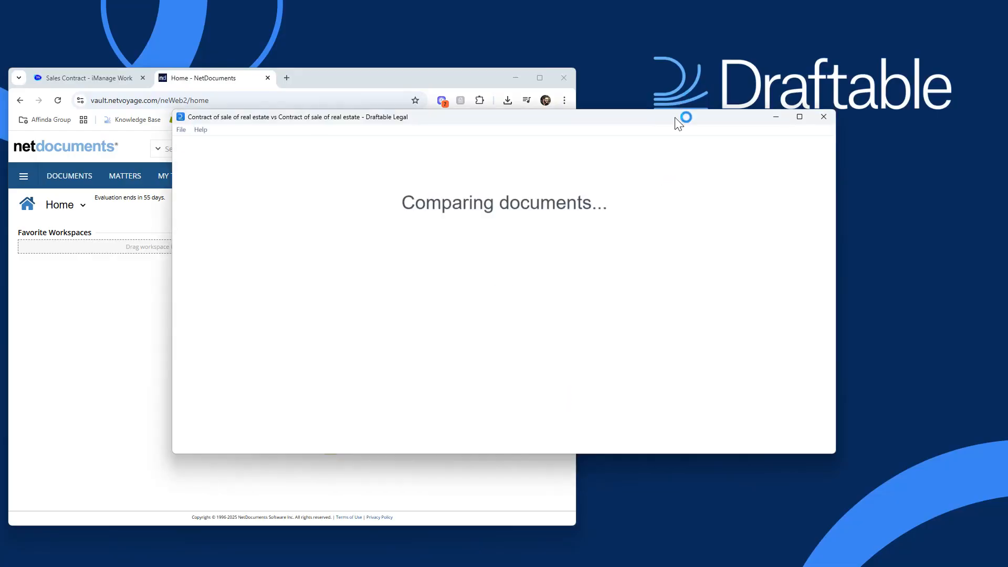
# - Maximise the comparison window and examine individual redline changes, including moved passages on pages 1 and 3 of the contract
pyautogui.doubleClick(677, 117)
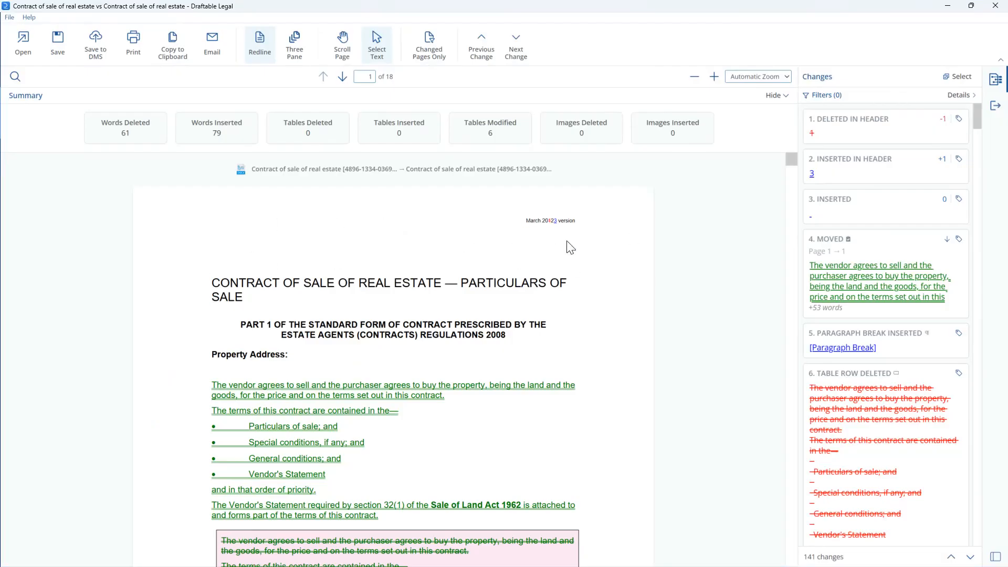
pyautogui.scroll(-3, 618, 260)
pyautogui.click(871, 266)
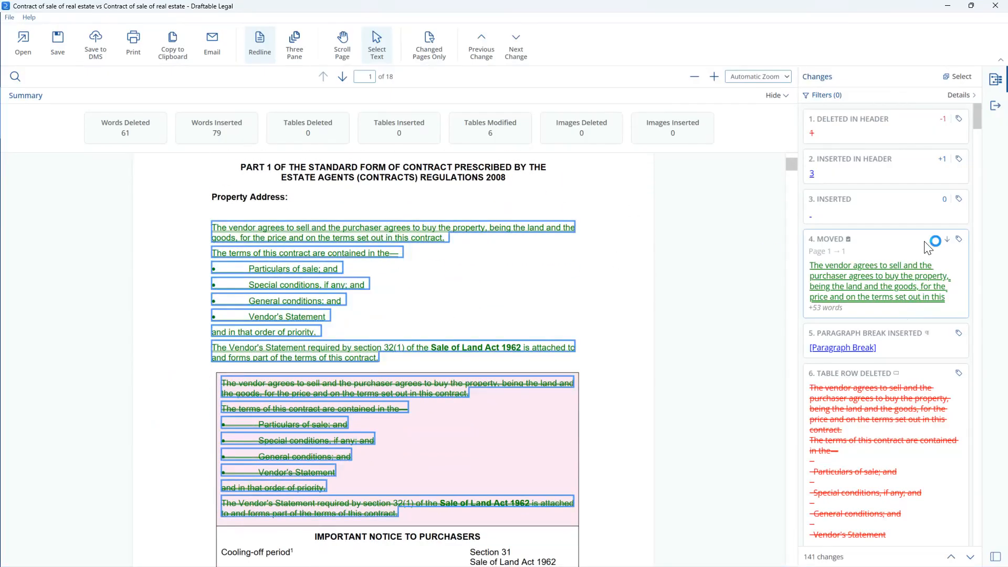
pyautogui.scroll(-15, 913, 325)
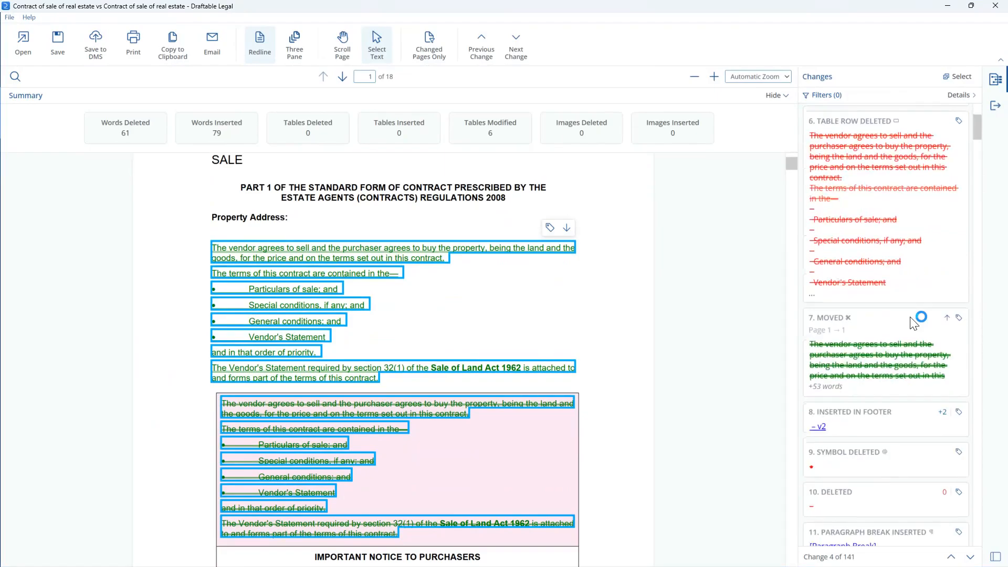
pyautogui.click(922, 349)
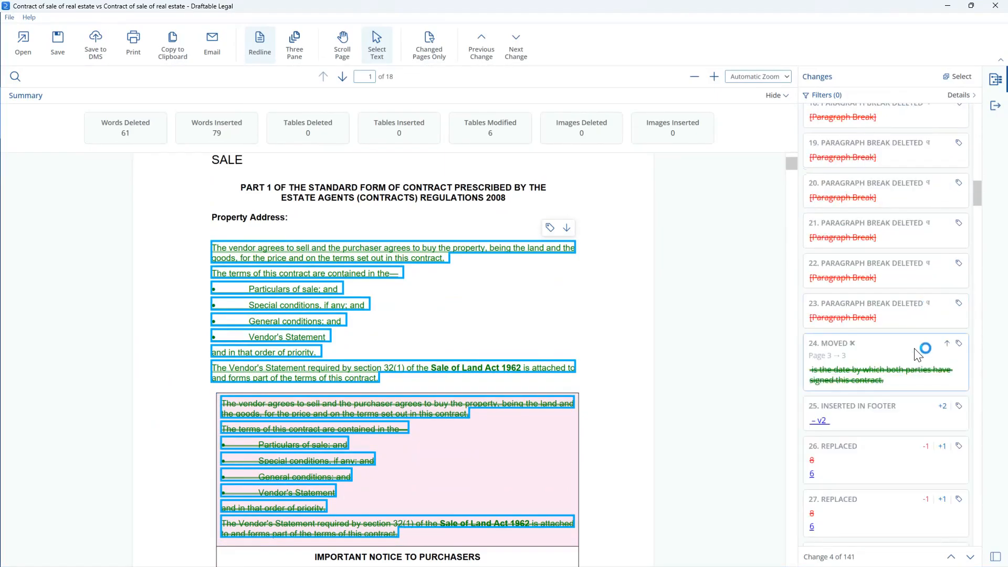
pyautogui.click(515, 43)
pyautogui.click(491, 46)
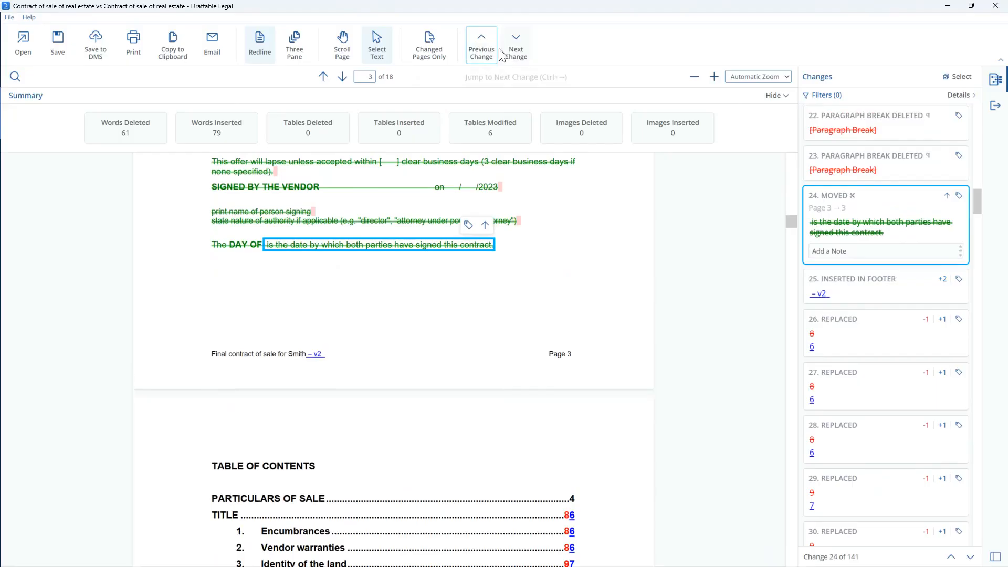
# - Review the comparison outputs available for opening and for saving to NetDocuments, directly or as an attachment
pyautogui.click(23, 43)
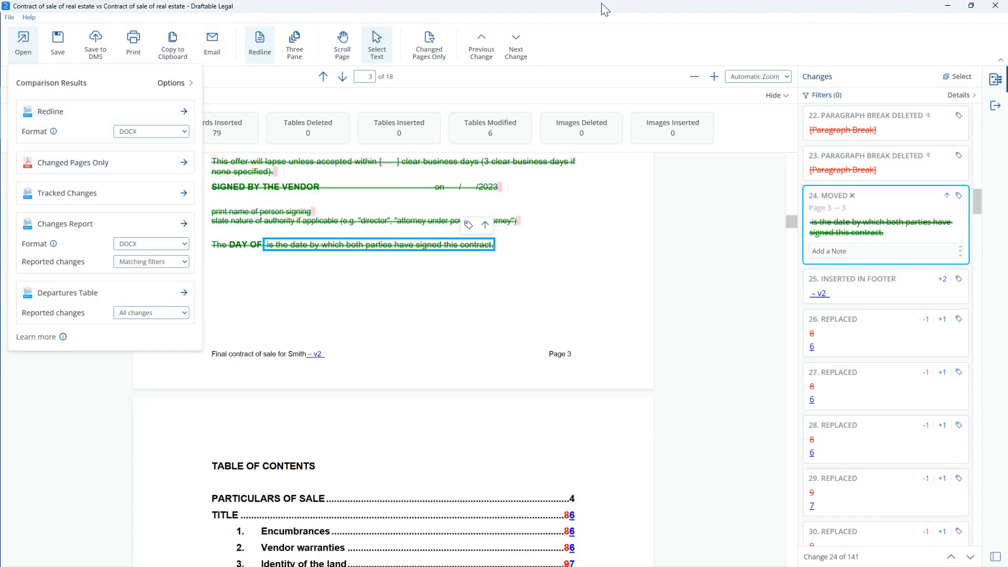
pyautogui.click(12, 50)
pyautogui.click(95, 44)
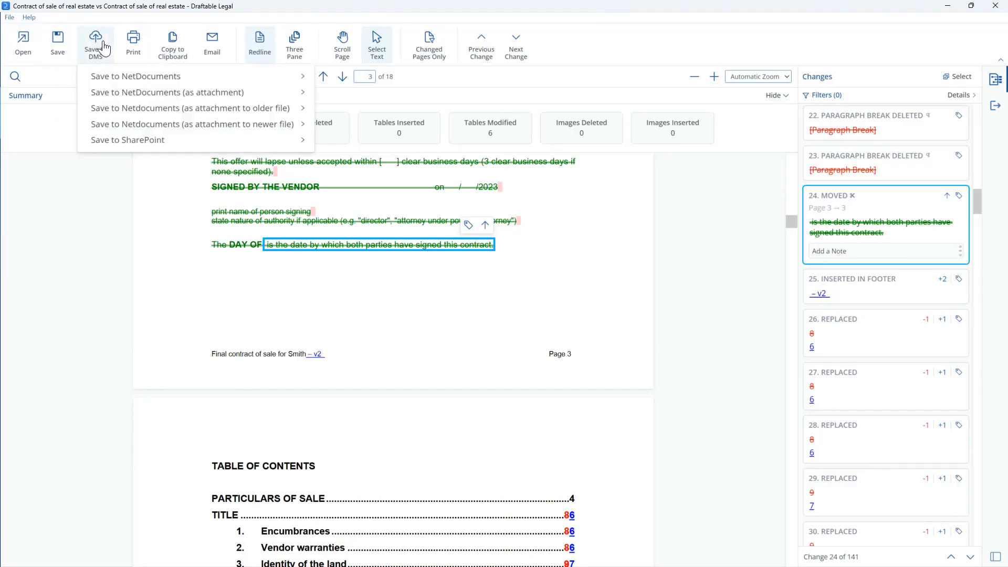
pyautogui.moveTo(184, 79)
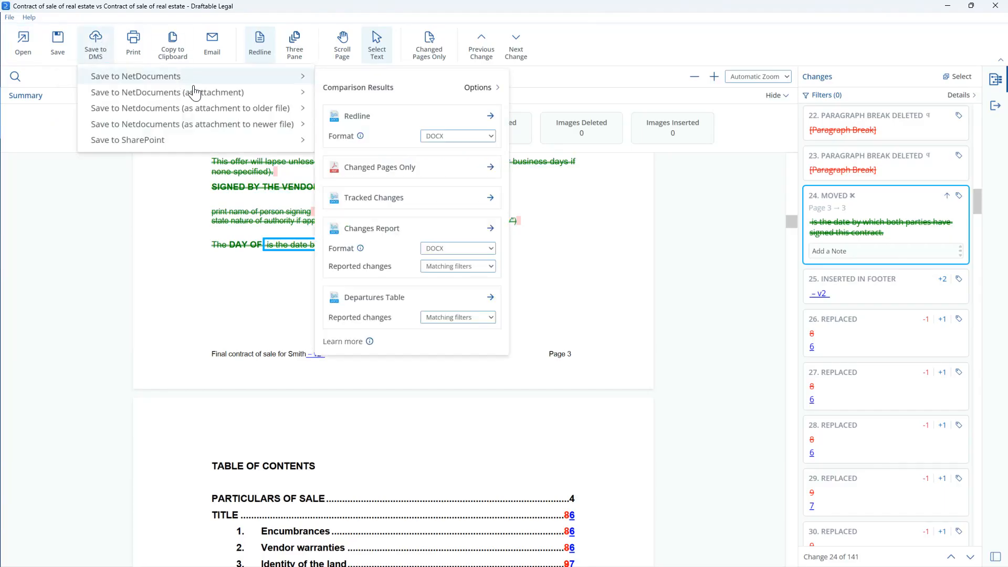
pyautogui.moveTo(225, 96)
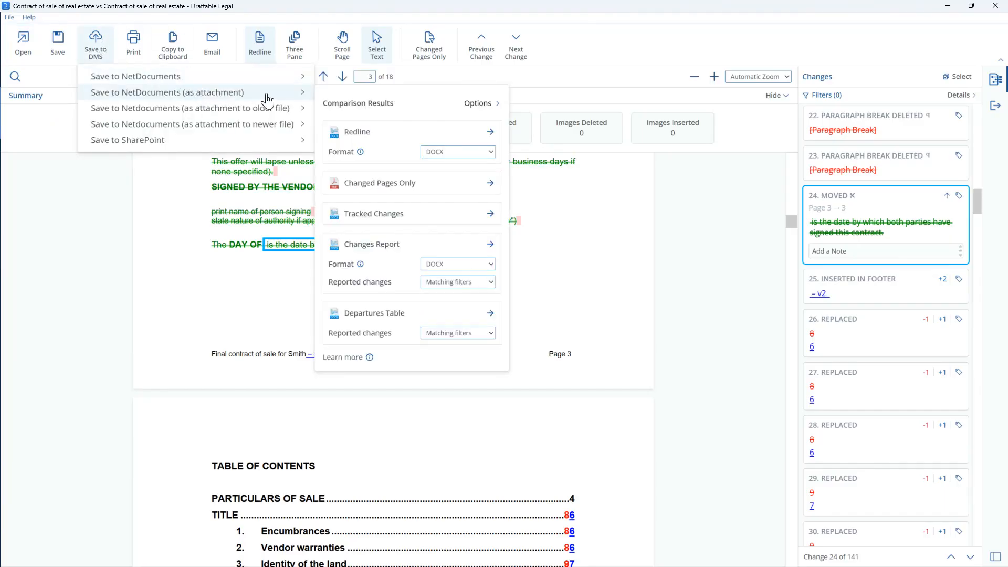
pyautogui.moveTo(278, 117)
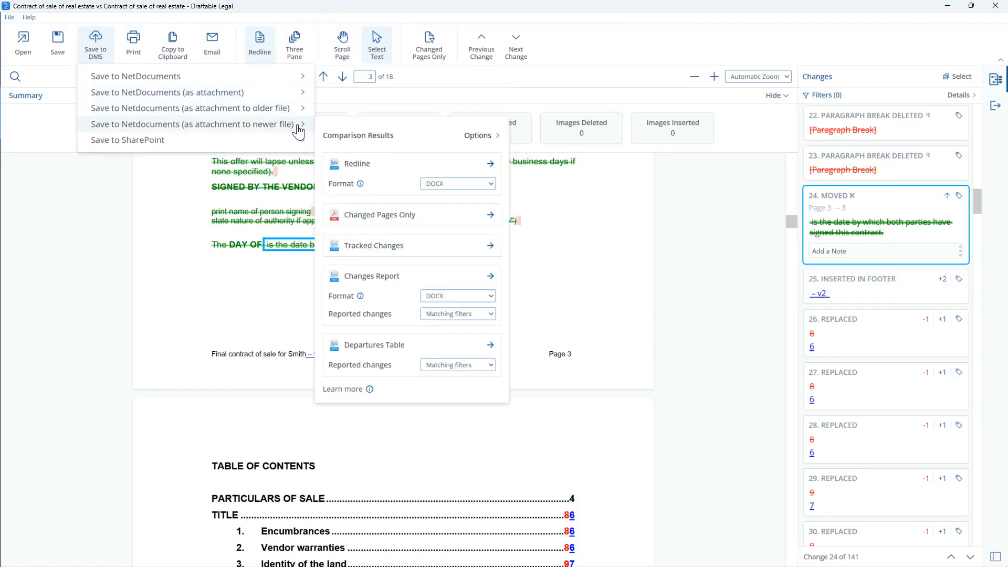
pyautogui.click(185, 253)
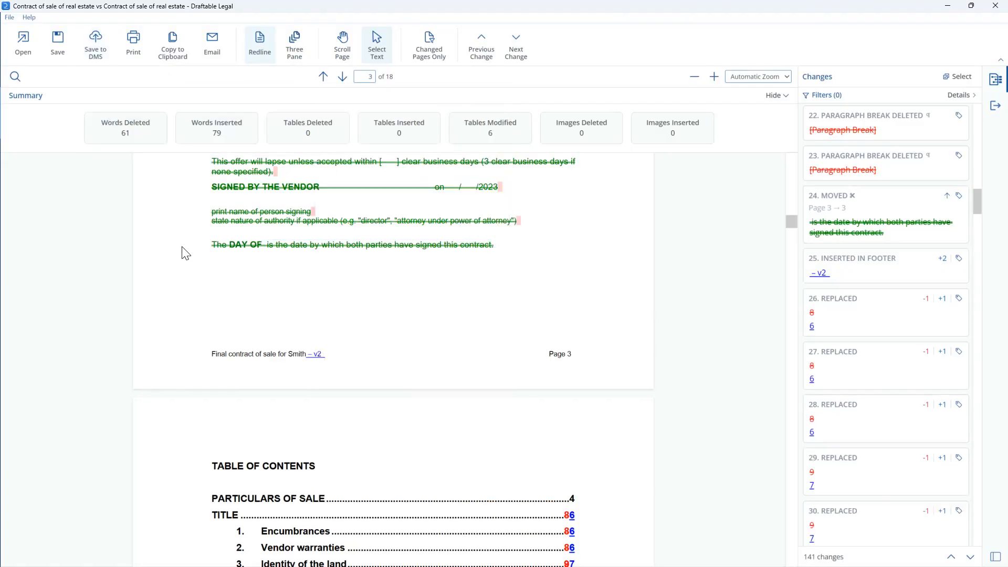
# - In the email output options, rename the PDF redline attachment as Redline
pyautogui.click(216, 55)
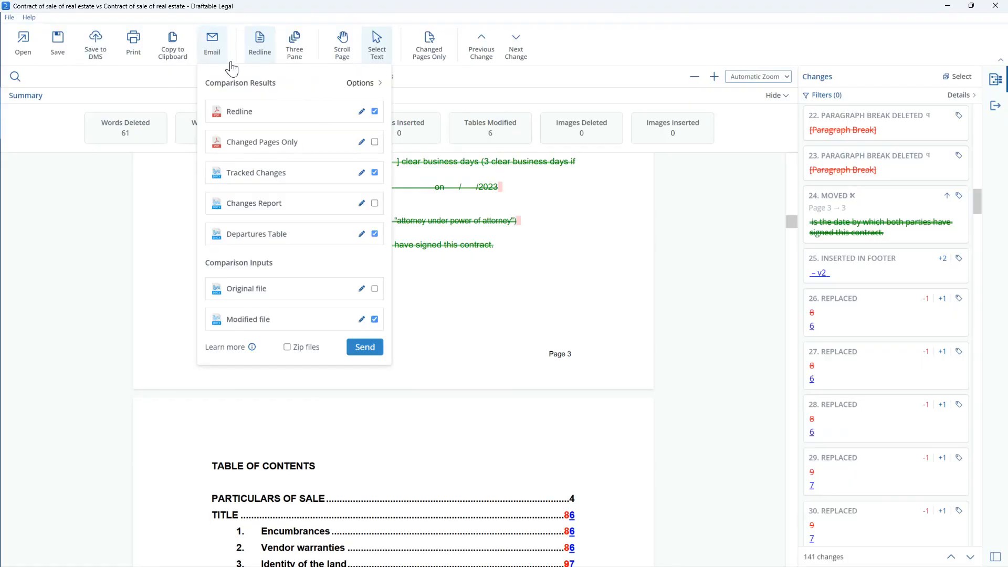
pyautogui.click(361, 112)
pyautogui.tripleClick(329, 135)
pyautogui.write('Redline')
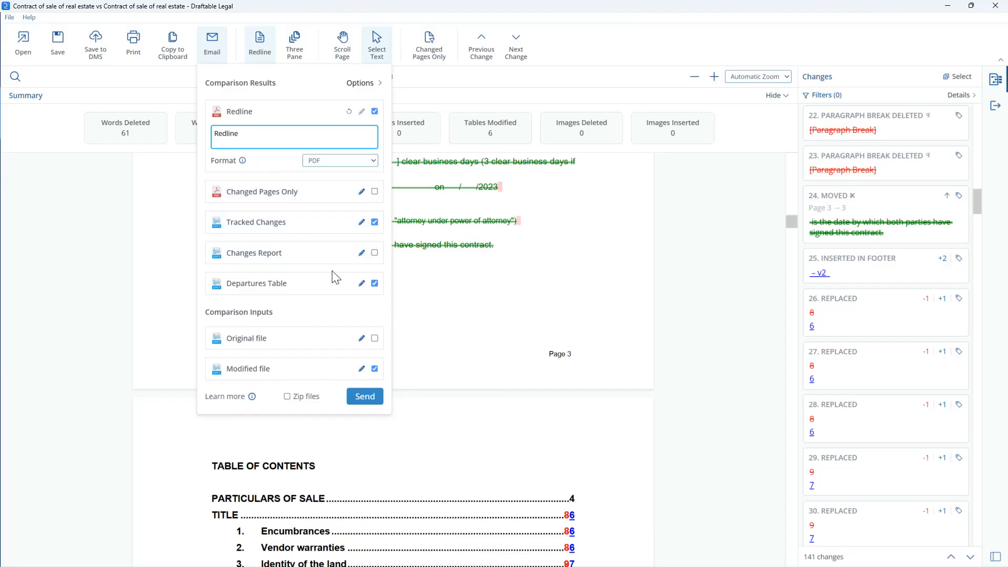
# - Set the modified contract file's email attachment format to PDF
pyautogui.click(361, 368)
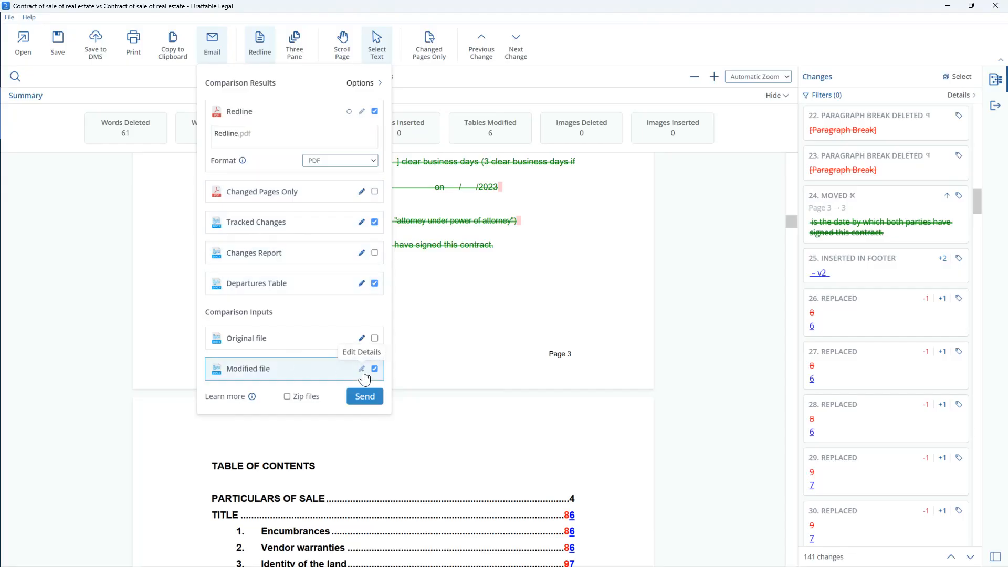
pyautogui.click(341, 418)
pyautogui.click(332, 440)
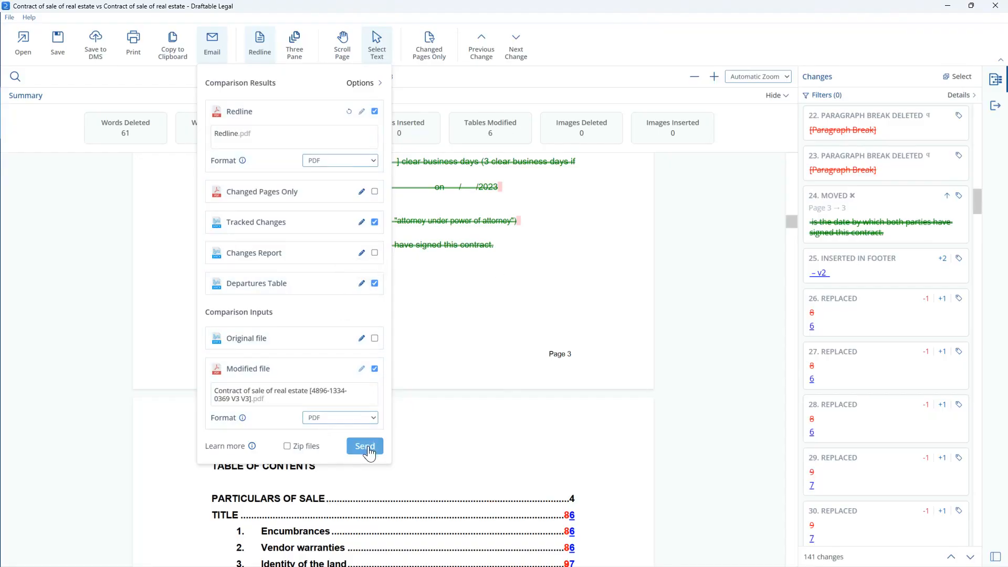
# - Set the Departures Table format to Email Body and generate the email with the selected comparison files
pyautogui.click(361, 284)
pyautogui.click(341, 333)
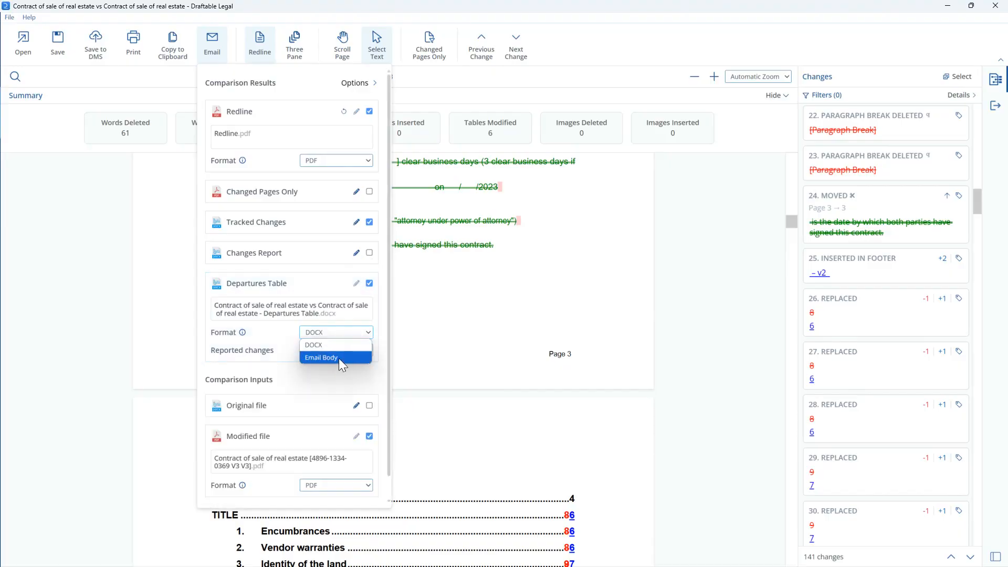
pyautogui.click(338, 358)
pyautogui.click(364, 486)
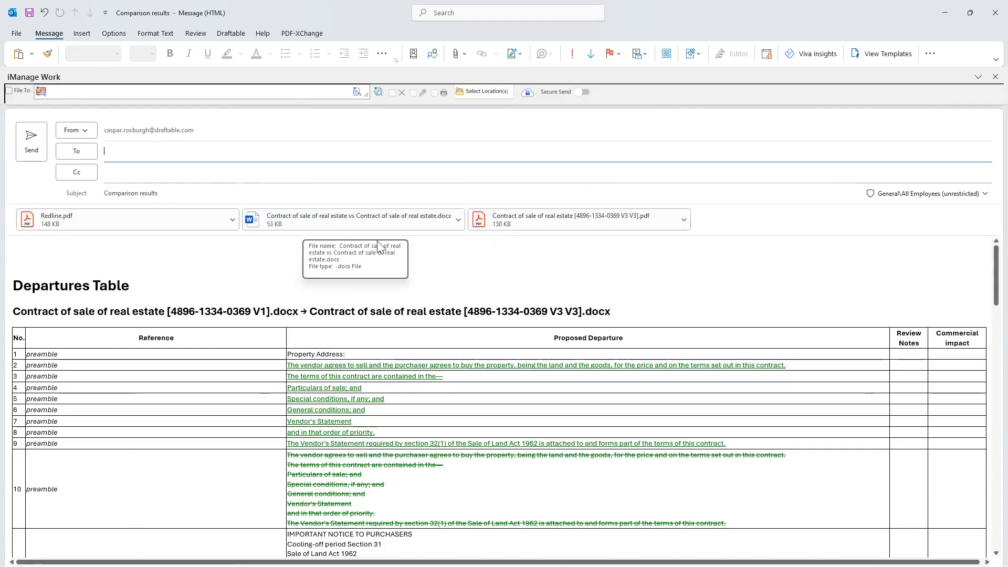
# - Examine the Departures Table in the email body, including the clause 6 Transfer row and the Review Notes and Commercial impact columns
pyautogui.scroll(-2, 513, 288)
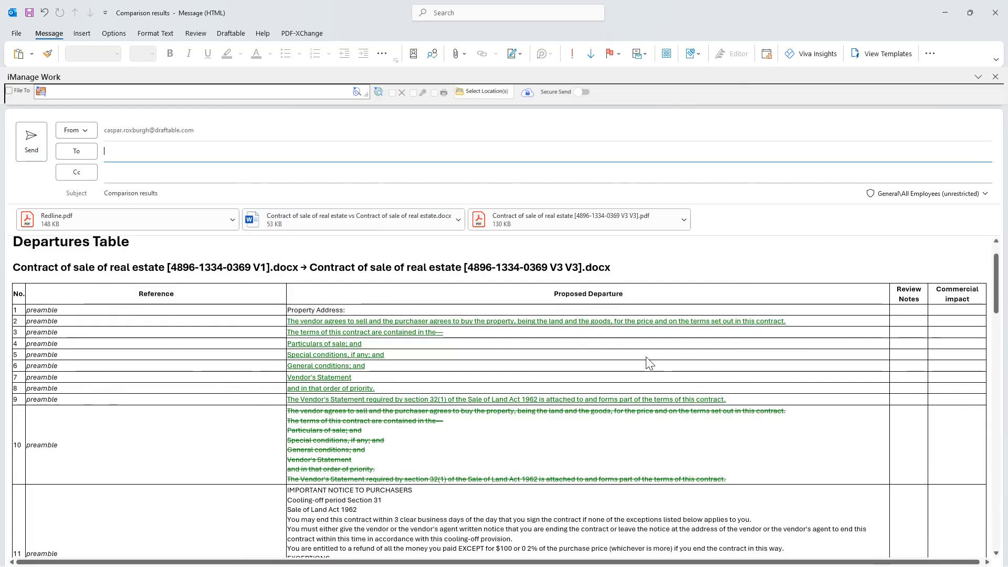
pyautogui.scroll(-5, 645, 362)
pyautogui.scroll(-20, 639, 355)
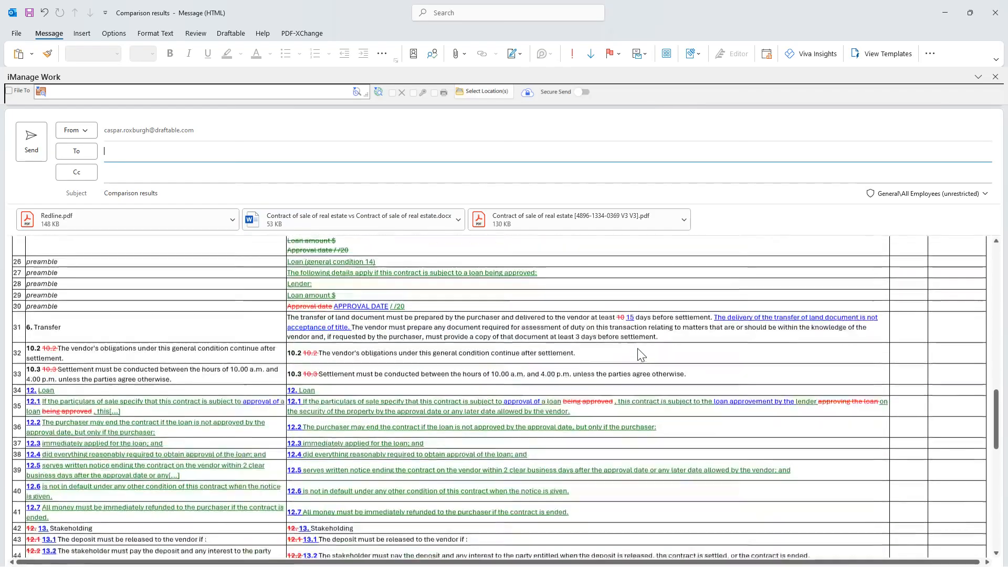
pyautogui.scroll(6, 640, 355)
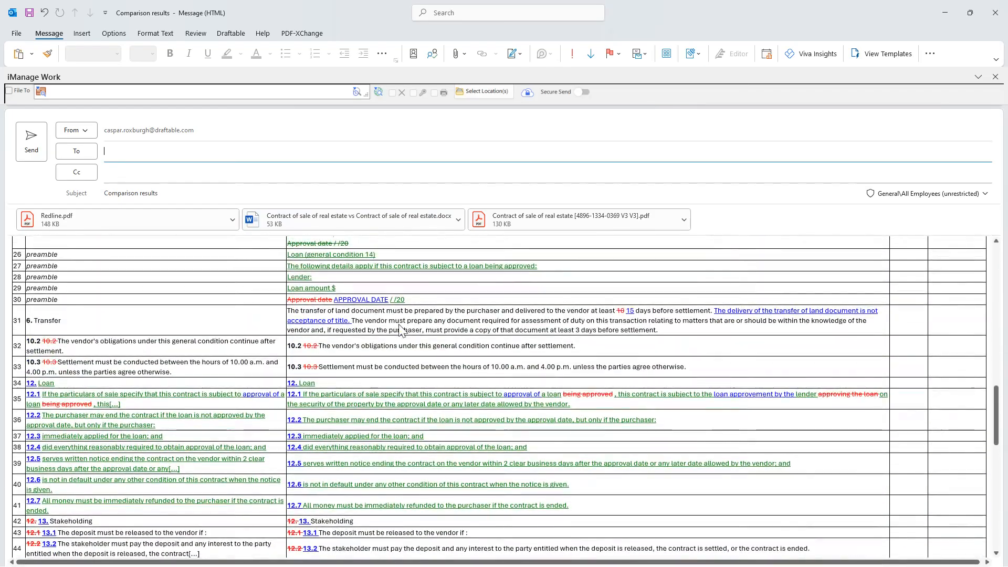
pyautogui.click(311, 320)
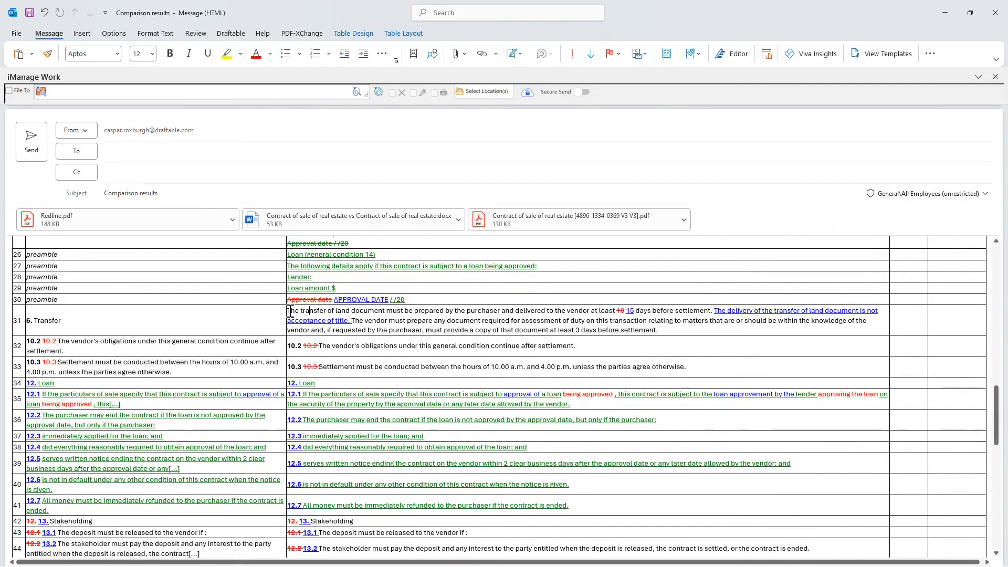
pyautogui.moveTo(368, 307); pyautogui.dragTo(699, 328)
pyautogui.click(106, 326)
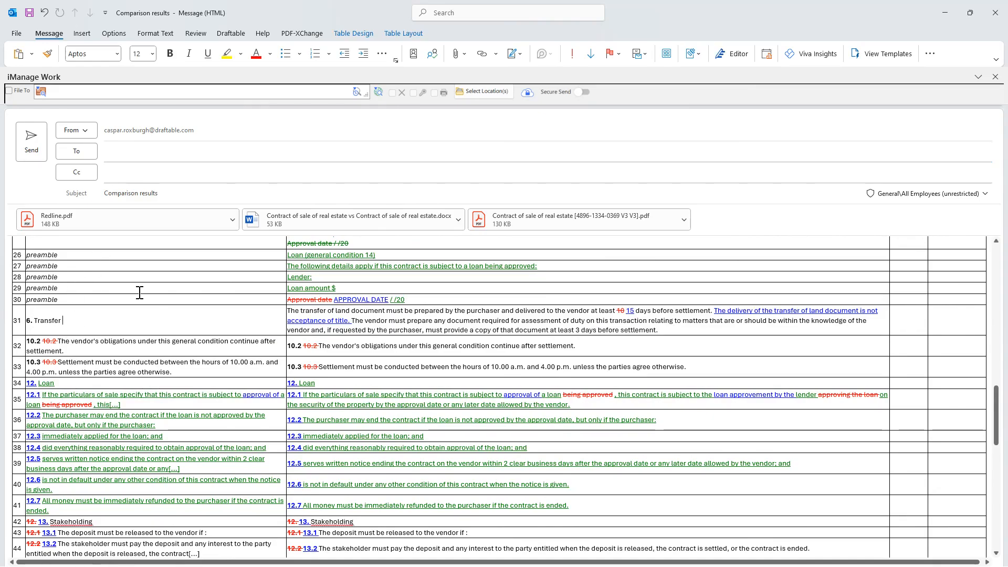
pyautogui.scroll(-10, 157, 318)
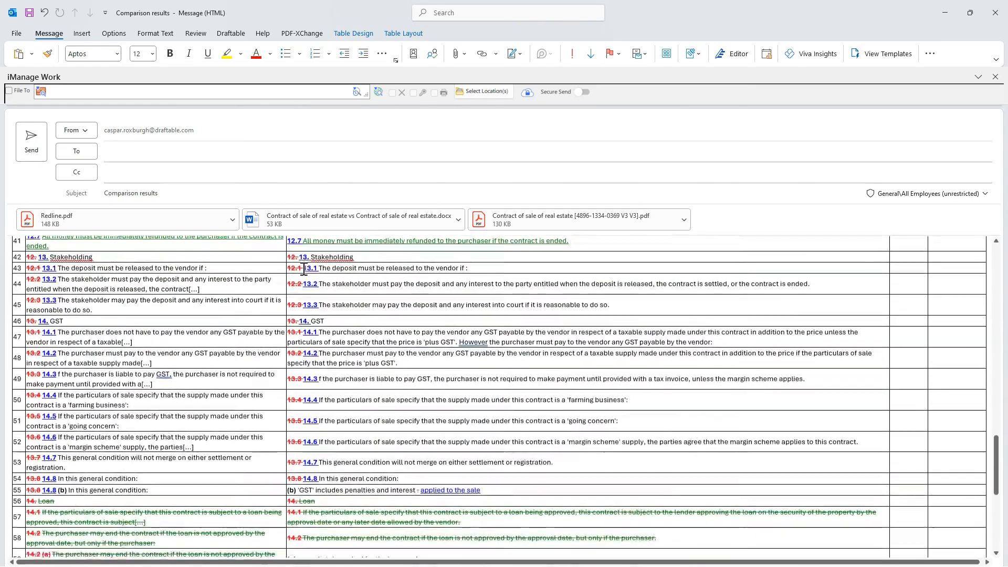
pyautogui.scroll(15, 808, 344)
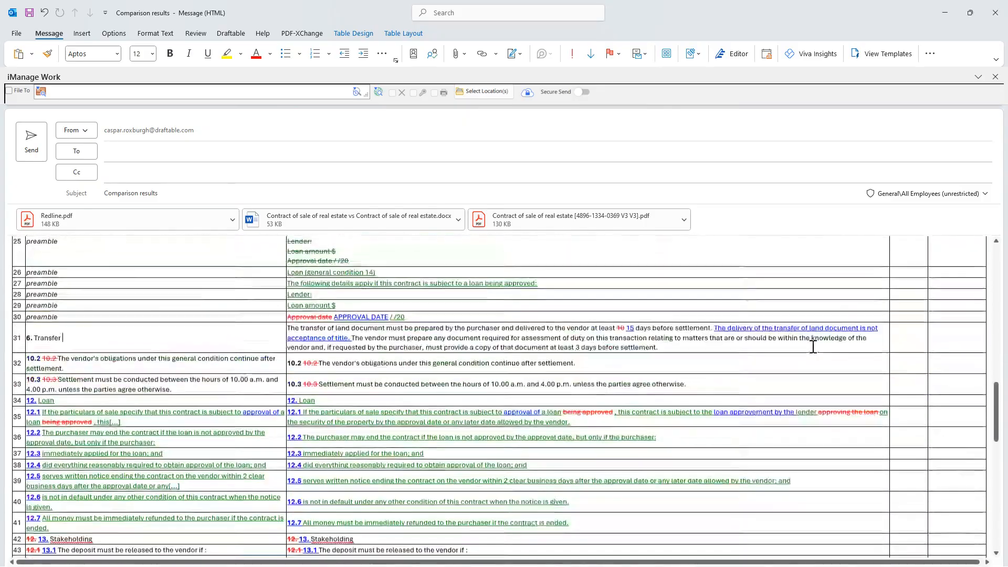
pyautogui.scroll(8, 813, 347)
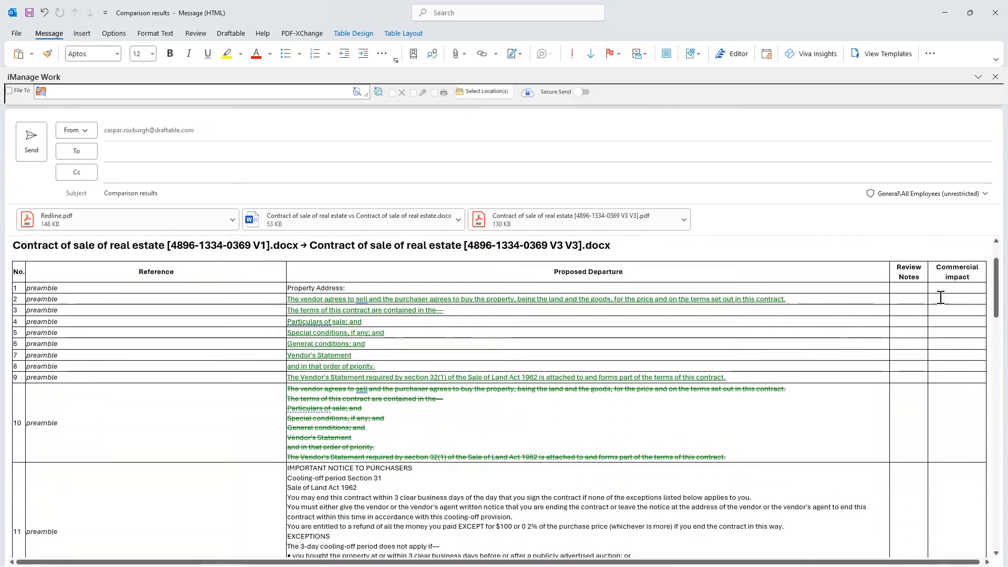